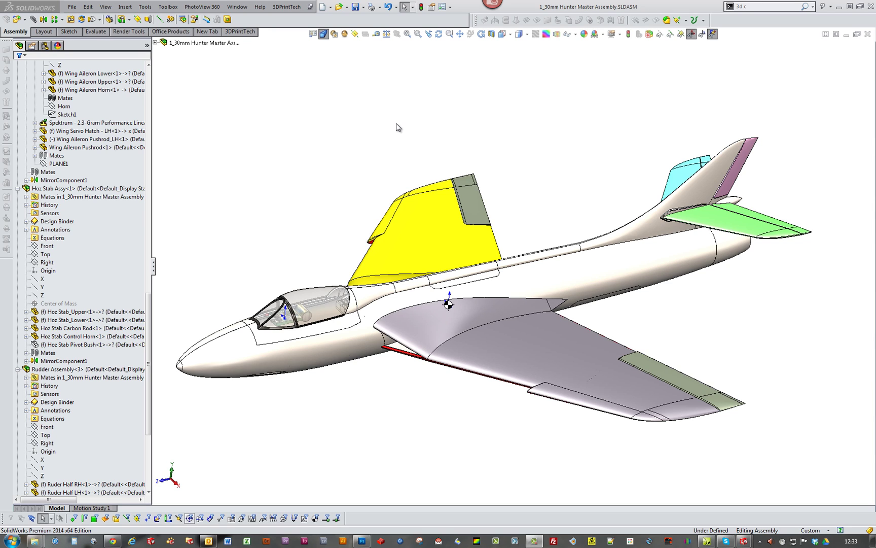
# Check the mass properties of the whole Hunter master assembly, including its mass and centre of mass.
pyautogui.moveTo(457, 96); pyautogui.dragTo(445, 62, button='middle')
pyautogui.click(387, 34)
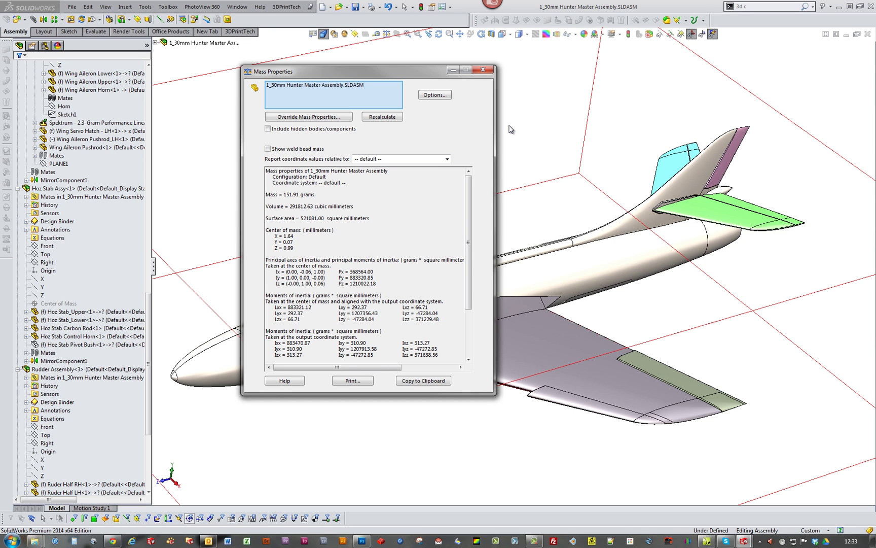
pyautogui.moveTo(425, 74); pyautogui.dragTo(453, 87)
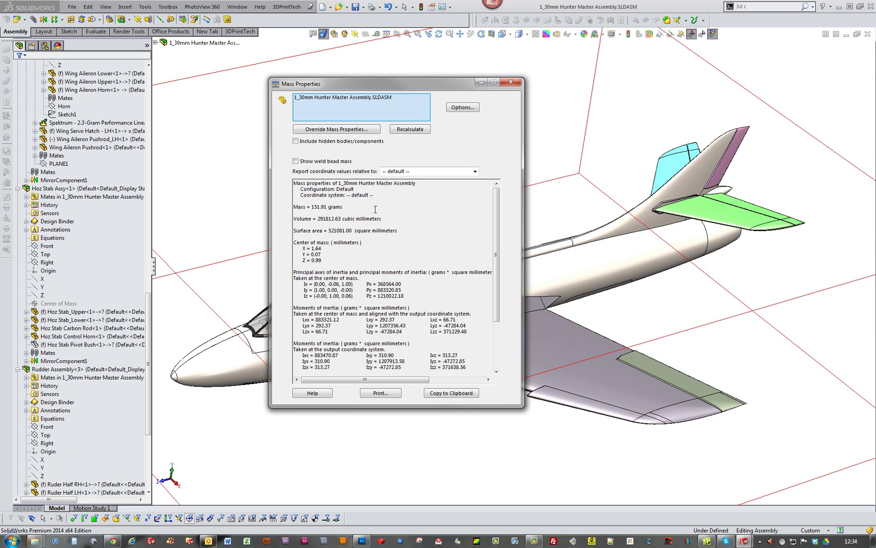
pyautogui.click(513, 83)
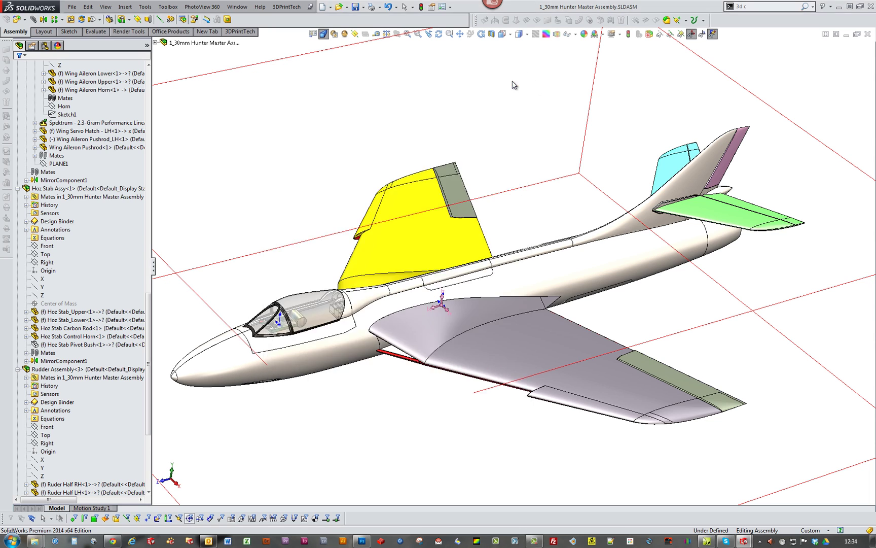
pyautogui.click(483, 141)
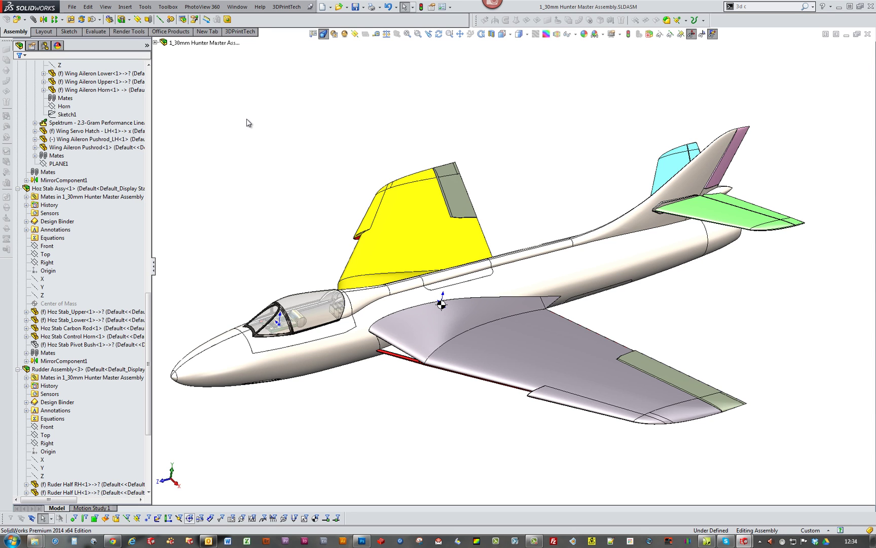
# Make the left fuselage half transparent to expose the equipment inside the fuselage.
pyautogui.hotkey('ctrl', '4')
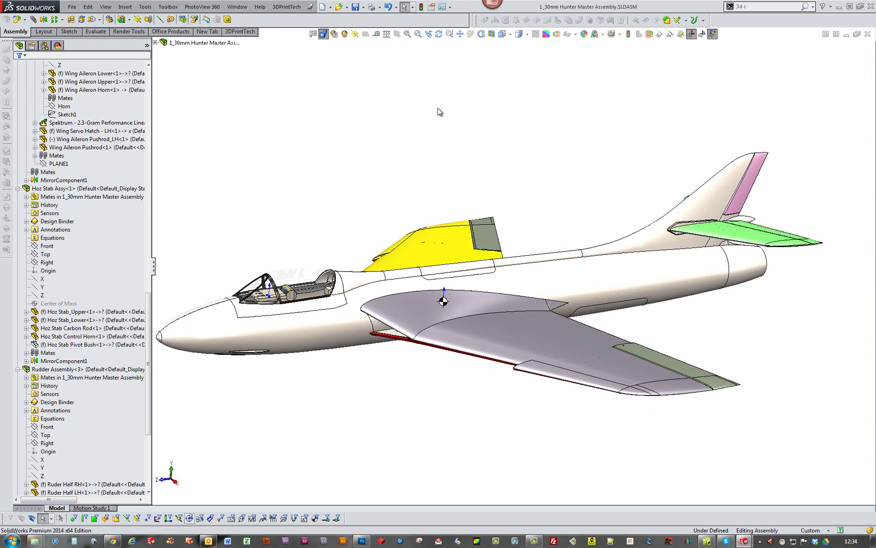
pyautogui.moveTo(469, 300); pyautogui.dragTo(473, 300, button='middle')
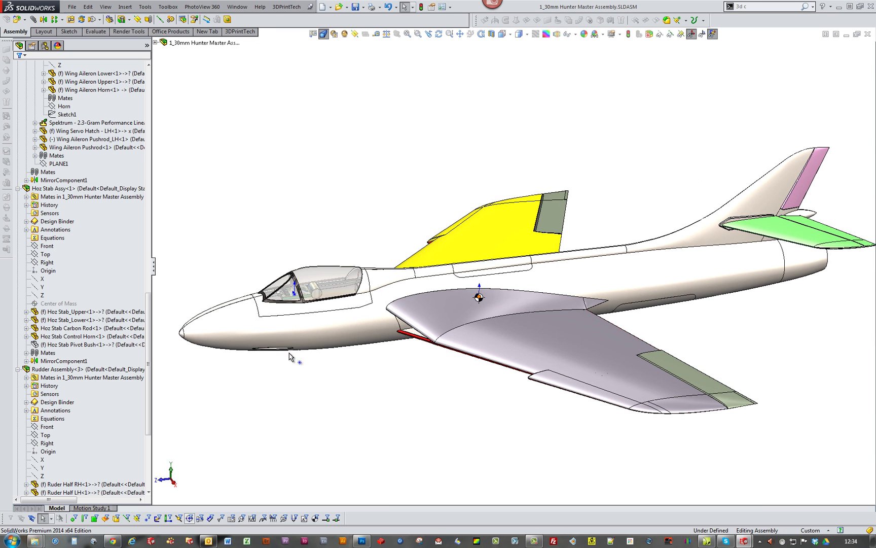
pyautogui.moveTo(629, 329)
pyautogui.mouseDown(button='middle')
pyautogui.moveTo(644, 325)
pyautogui.moveTo(563, 331)
pyautogui.moveTo(361, 301)
pyautogui.moveTo(432, 221)
pyautogui.moveTo(473, 187)
pyautogui.moveTo(490, 195)
pyautogui.moveTo(421, 242)
pyautogui.mouseUp(button='middle')
pyautogui.press('Up')
pyautogui.press('Up')
pyautogui.press('Up')
pyautogui.press('Up')
pyautogui.moveTo(364, 340); pyautogui.dragTo(284, 254, button='middle')
pyautogui.click(229, 276)
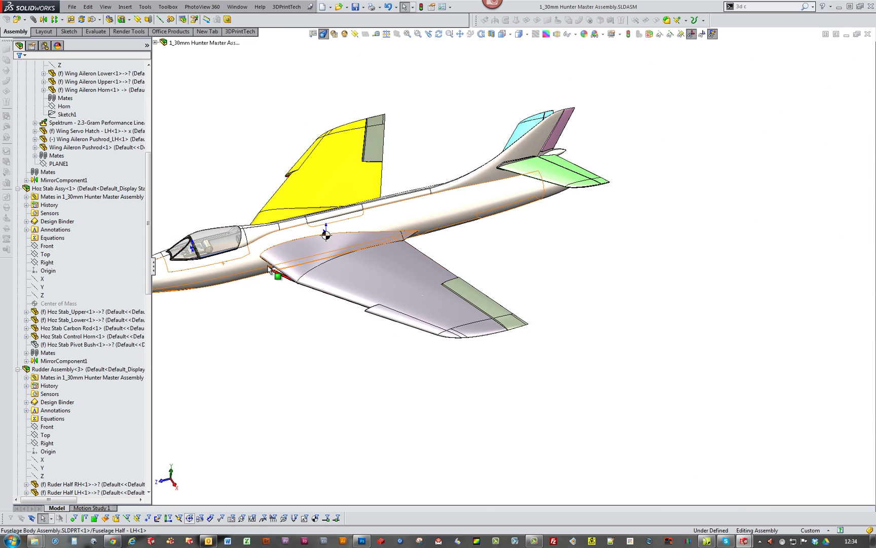
pyautogui.click(285, 226)
pyautogui.click(547, 270)
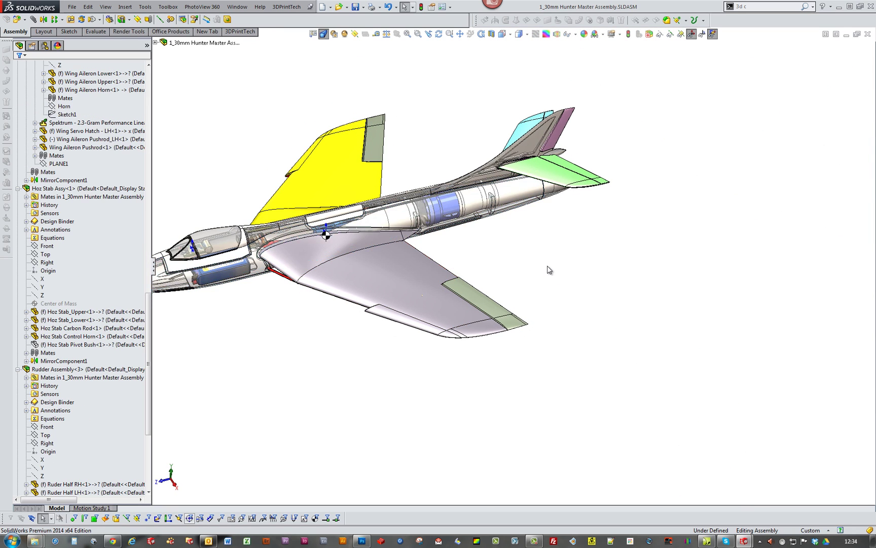
# Examine the battery, receiver and ducted fan layout through the transparent fuselage half.
pyautogui.scroll(2, 550, 270)
pyautogui.scroll(-4, 331, 282)
pyautogui.moveTo(447, 284); pyautogui.dragTo(455, 258, button='middle')
pyautogui.scroll(-2, 440, 306)
pyautogui.moveTo(470, 382); pyautogui.dragTo(460, 344, button='middle')
pyautogui.press('Up')
pyautogui.press('Up')
pyautogui.press('Up')
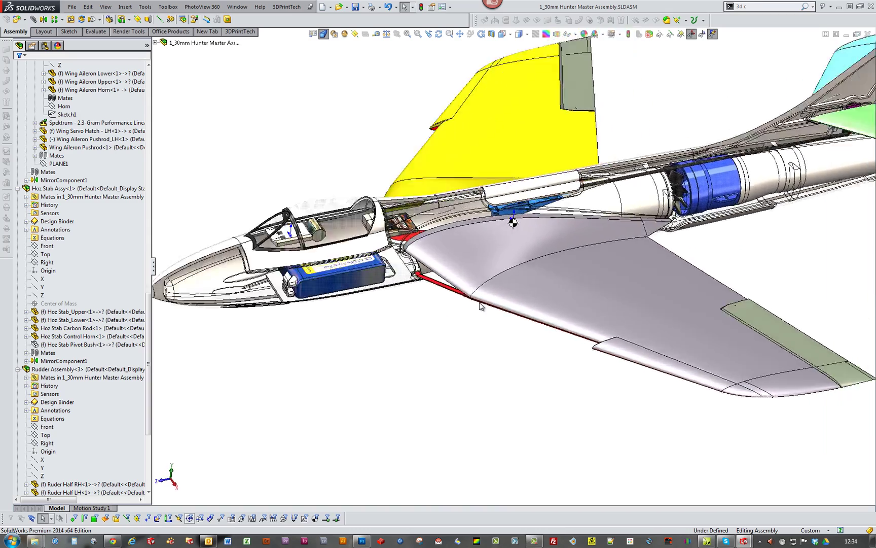
pyautogui.press('Up')
pyautogui.press('Up')
pyautogui.press('Up')
pyautogui.press('Up')
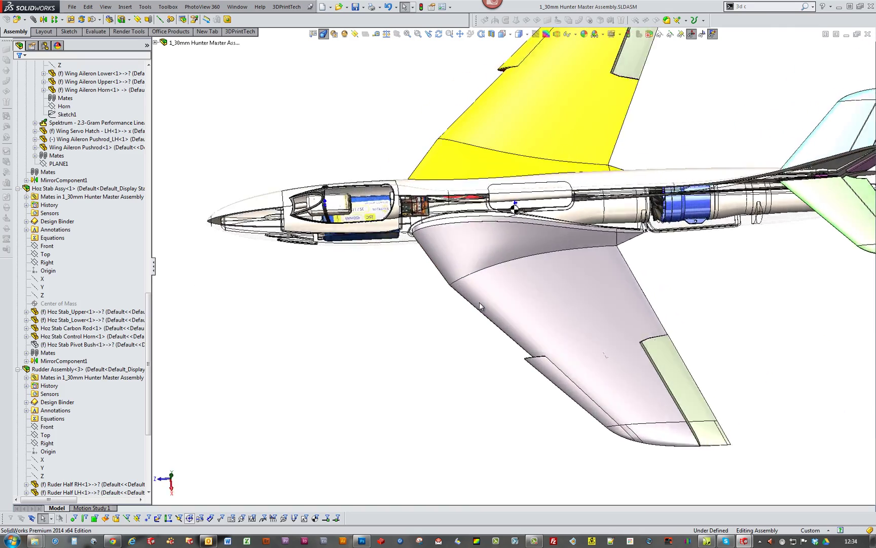
# Turn off the transparency of the left fuselage half.
pyautogui.moveTo(382, 220); pyautogui.dragTo(325, 260, button='middle')
pyautogui.scroll(-1, 327, 263)
pyautogui.moveTo(355, 336); pyautogui.dragTo(313, 303, button='middle')
pyautogui.click(312, 303)
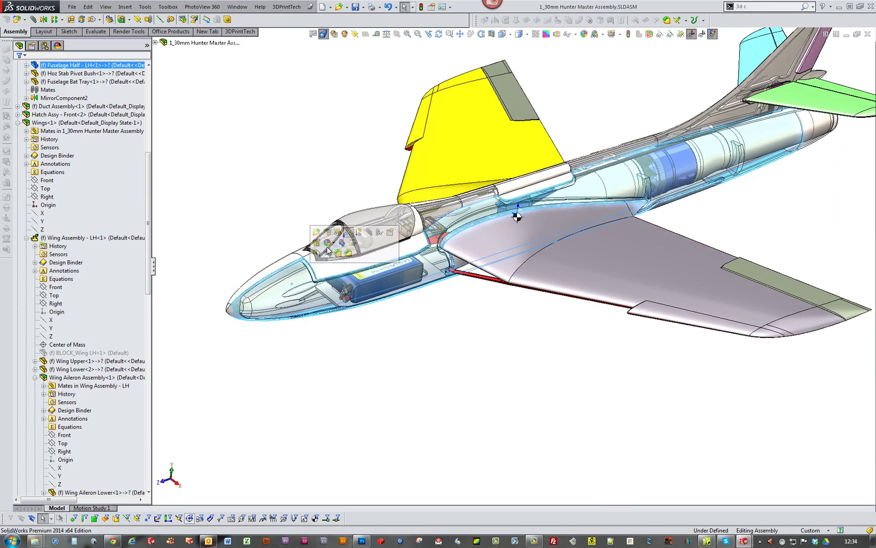
pyautogui.click(348, 234)
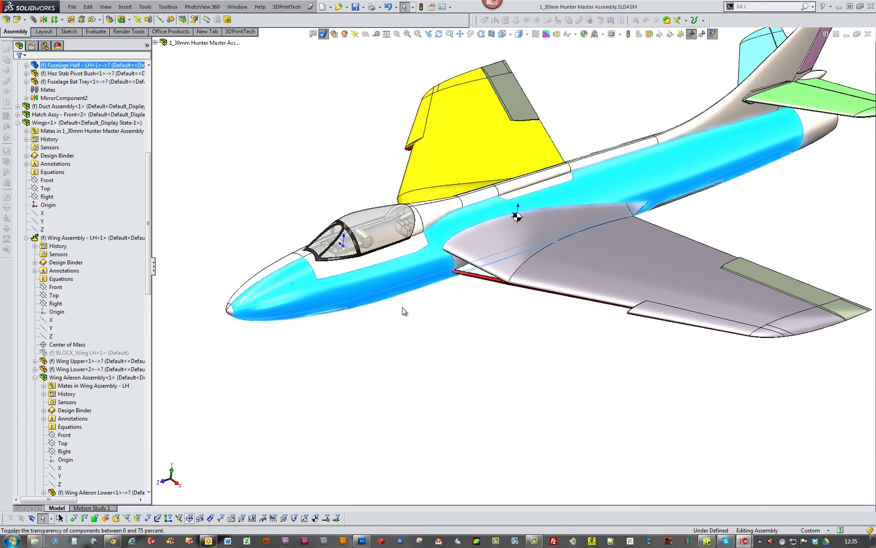
# Hide the front hatch assembly, Hatch Assy - Front, to open up the cockpit area.
pyautogui.click(391, 254)
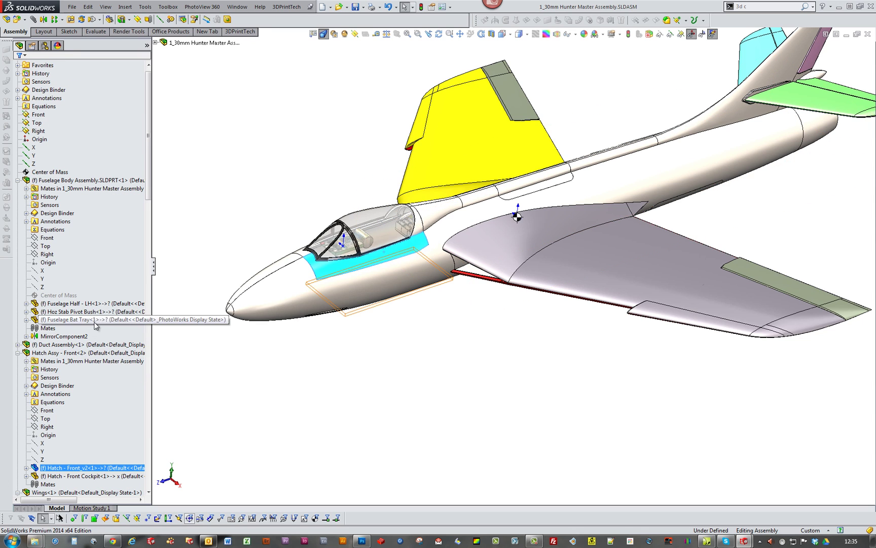
pyautogui.click(66, 352)
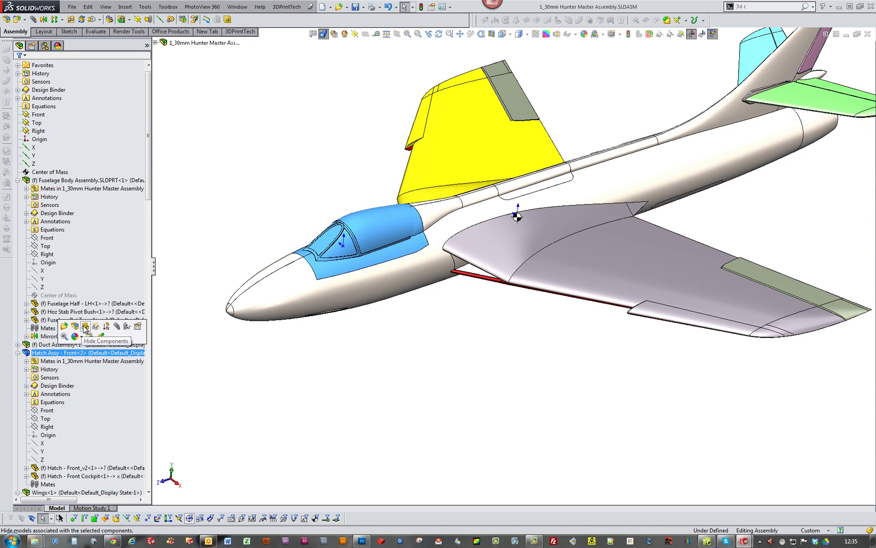
pyautogui.click(85, 326)
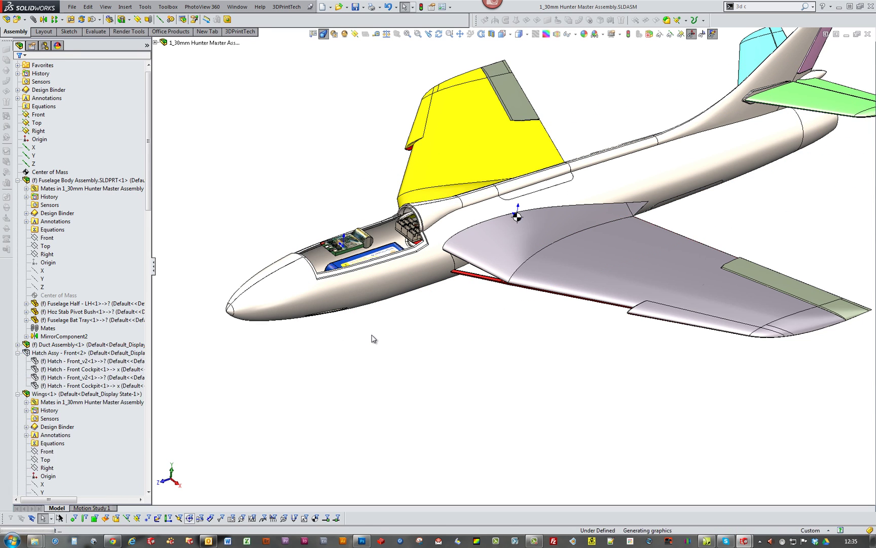
# Examine the Spektrum AR6335 receiver and its connectors at the rear of the front hatch opening.
pyautogui.scroll(-8, 373, 337)
pyautogui.scroll(6, 528, 342)
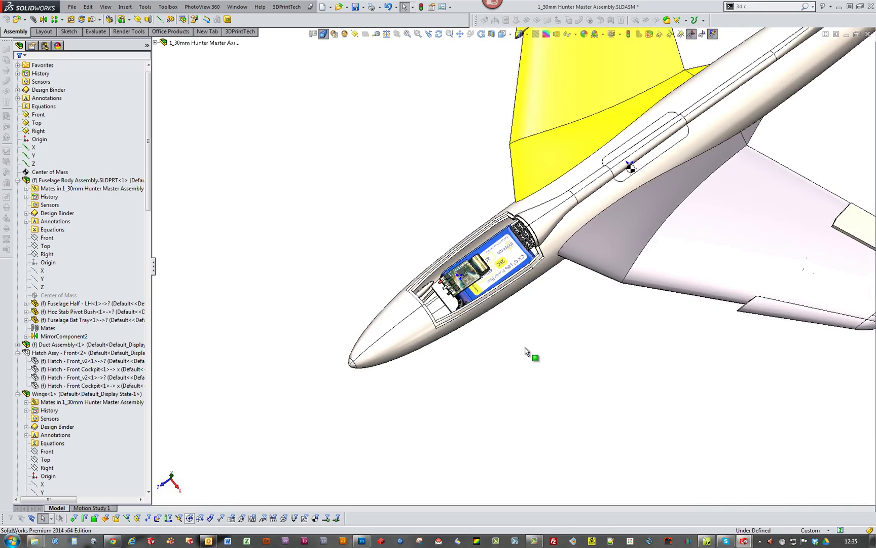
pyautogui.scroll(-10, 524, 337)
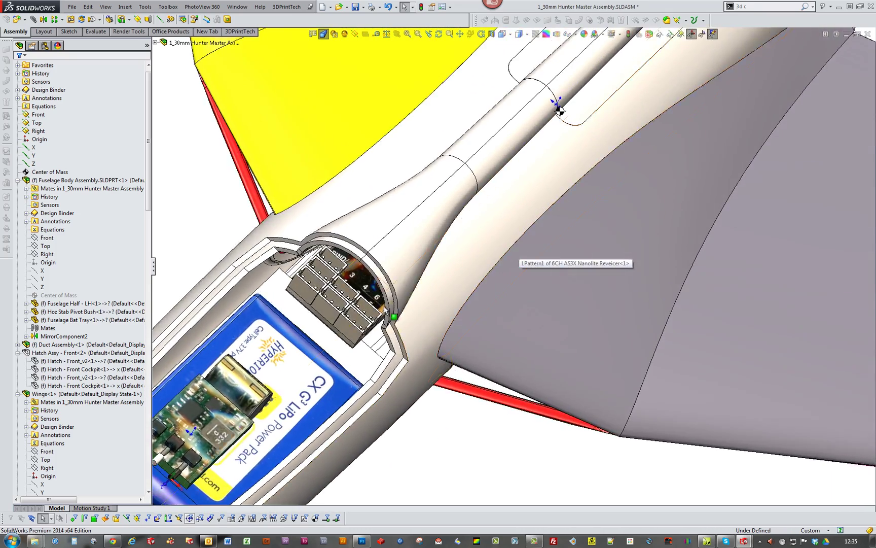
pyautogui.scroll(-5, 445, 327)
pyautogui.scroll(-6, 447, 329)
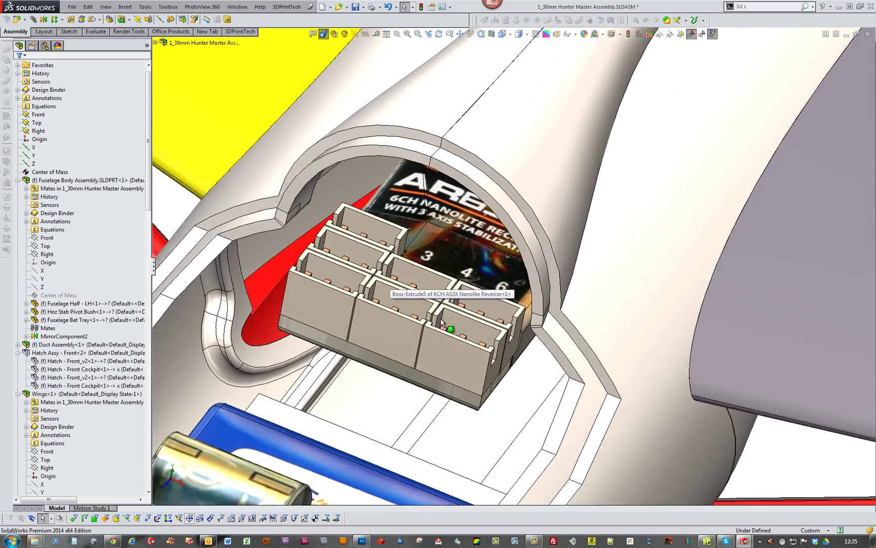
pyautogui.scroll(6, 365, 309)
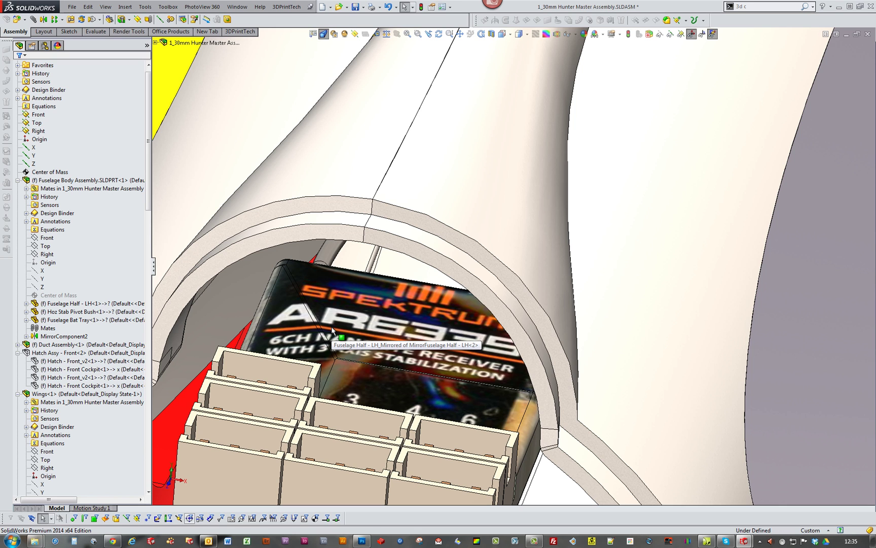
pyautogui.scroll(4, 522, 266)
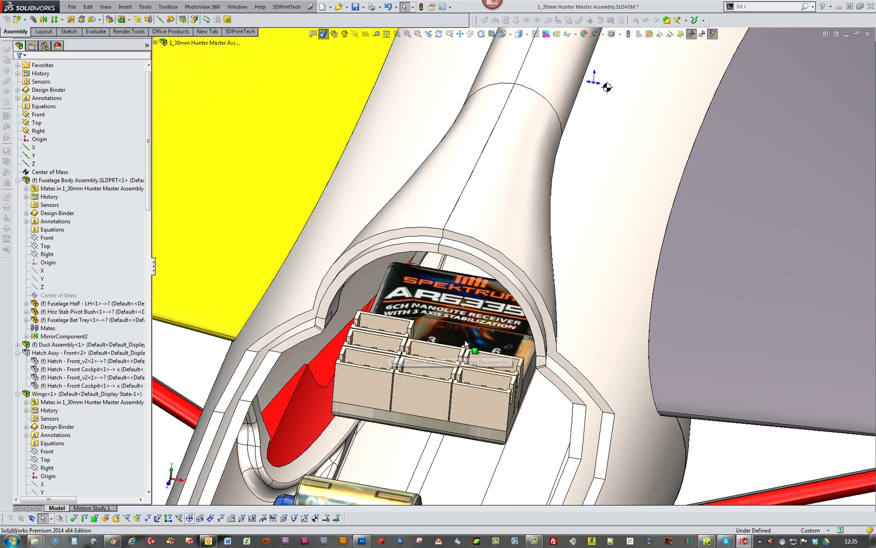
# Collapse the Wings, Hoz Stab and Rudder assemblies in the feature tree and highlight the 6CH AS3X Nanolite receiver component.
pyautogui.click(18, 394)
pyautogui.click(17, 402)
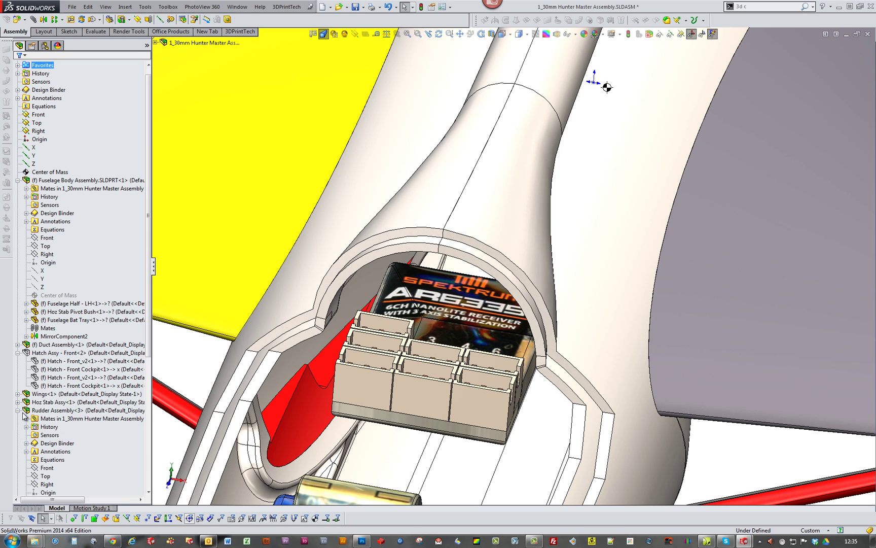
pyautogui.click(18, 410)
pyautogui.click(76, 385)
pyautogui.scroll(-3, 153, 424)
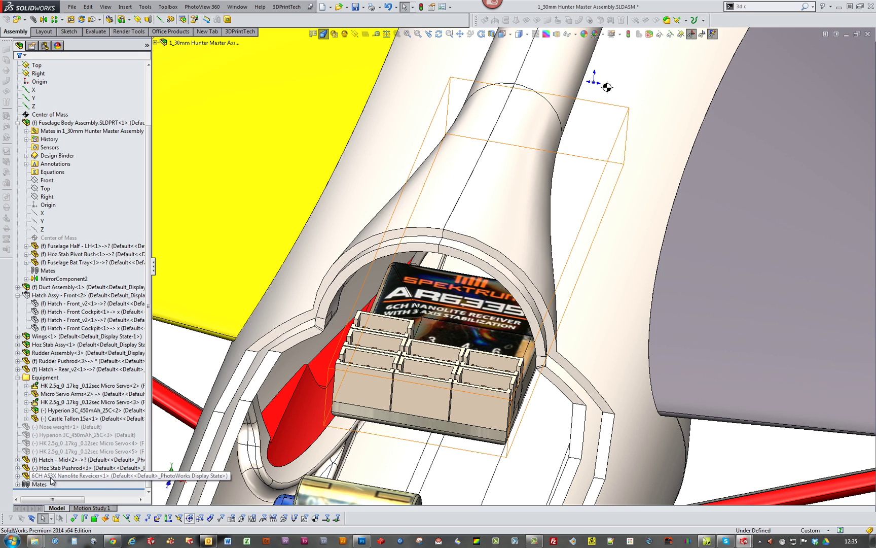
pyautogui.click(51, 479)
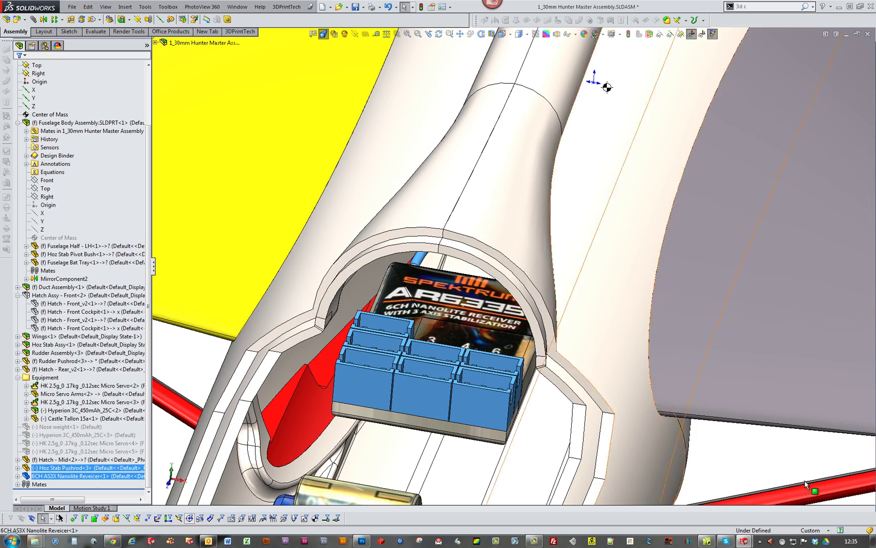
pyautogui.scroll(3, 782, 472)
pyautogui.click(731, 452)
# Examine how the receiver sits behind the speed controller and battery in the fuselage opening.
pyautogui.scroll(1, 547, 314)
pyautogui.scroll(4, 546, 315)
pyautogui.moveTo(545, 313); pyautogui.dragTo(516, 292, button='middle')
pyautogui.scroll(-4, 522, 335)
pyautogui.moveTo(550, 352); pyautogui.dragTo(537, 334, button='middle')
pyautogui.scroll(5, 536, 333)
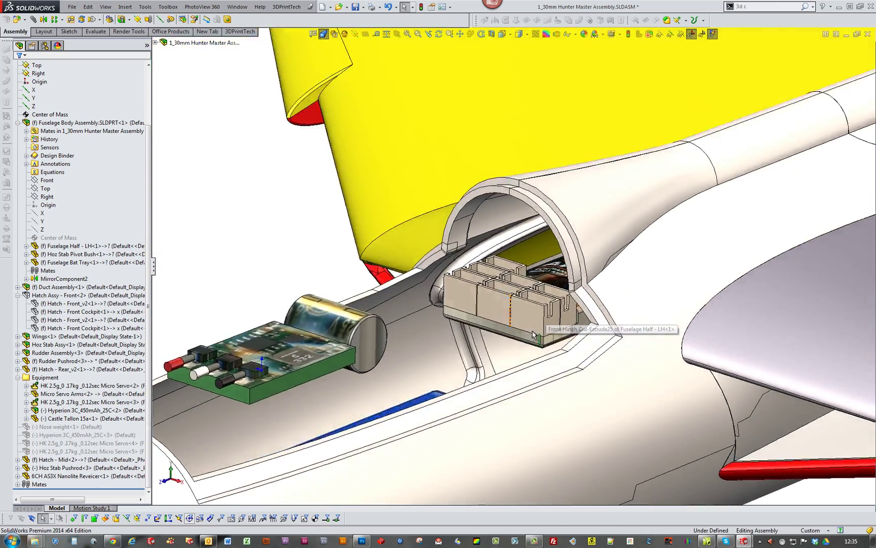
pyautogui.scroll(-3, 545, 267)
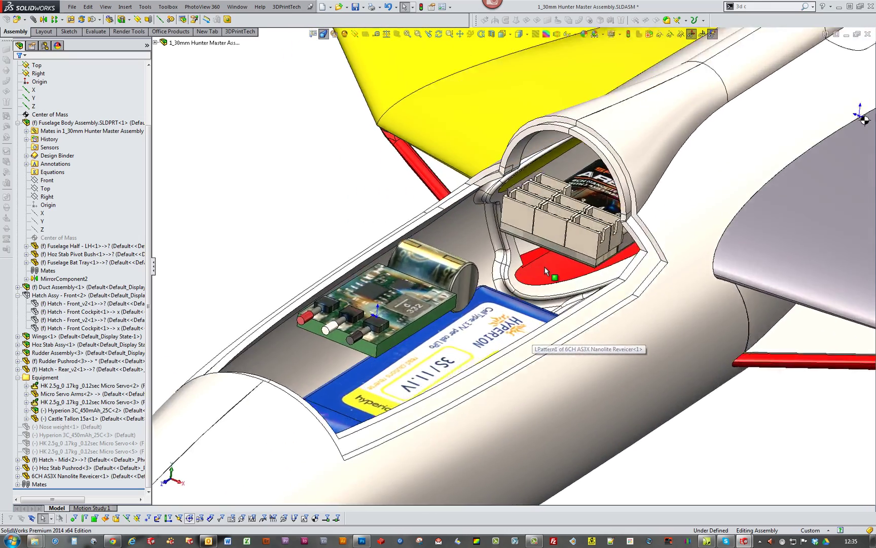
pyautogui.moveTo(544, 267); pyautogui.dragTo(534, 271, button='middle')
pyautogui.scroll(3, 538, 271)
pyautogui.scroll(5, 535, 275)
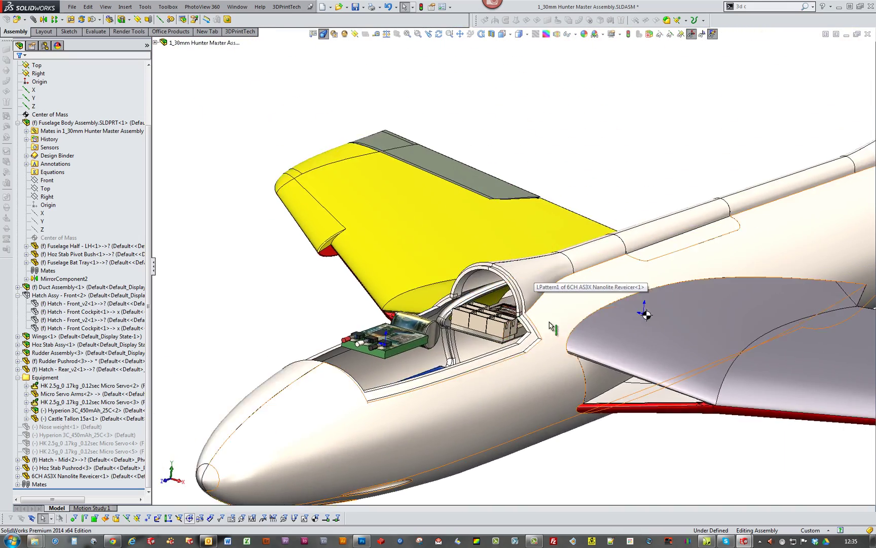
# Inspect the battery and speed controller placement in the nose bay from above and from the side.
pyautogui.moveTo(523, 357); pyautogui.dragTo(696, 431, button='middle')
pyautogui.scroll(2, 449, 226)
pyautogui.moveTo(449, 226); pyautogui.dragTo(486, 284, button='middle')
pyautogui.scroll(-4, 486, 289)
pyautogui.moveTo(442, 244); pyautogui.dragTo(479, 272, button='middle')
pyautogui.scroll(-4, 453, 265)
pyautogui.scroll(-6, 492, 200)
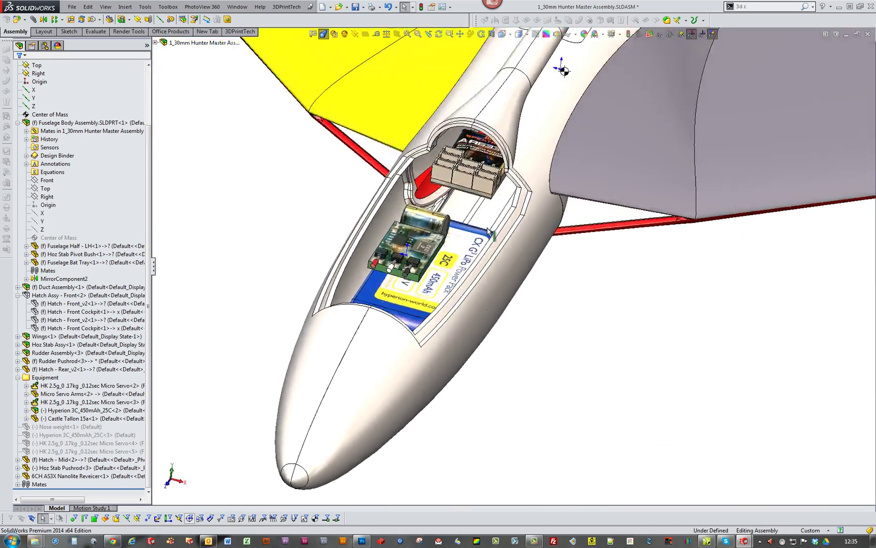
pyautogui.scroll(7, 497, 195)
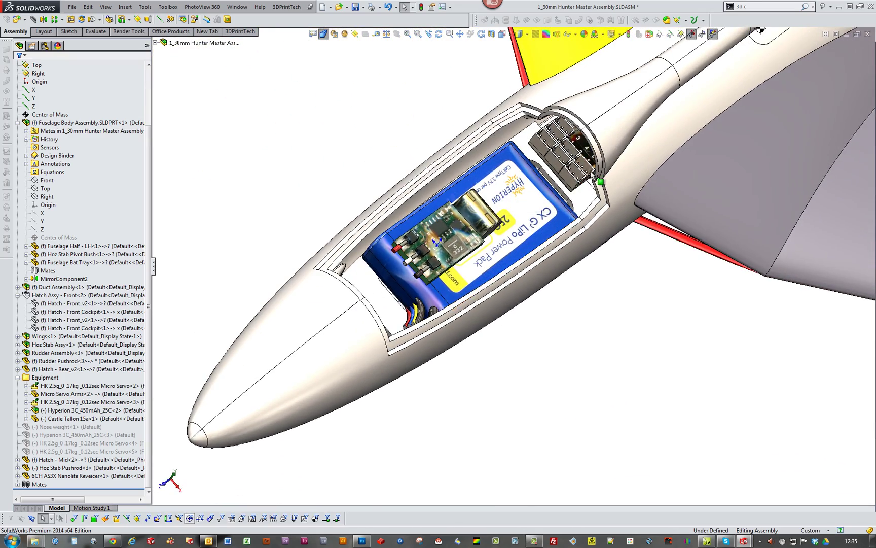
pyautogui.moveTo(761, 29); pyautogui.dragTo(432, 204, button='middle')
pyautogui.scroll(-5, 422, 290)
pyautogui.moveTo(424, 304); pyautogui.dragTo(536, 293, button='middle')
pyautogui.scroll(4, 533, 276)
pyautogui.moveTo(558, 264); pyautogui.dragTo(626, 236, button='middle')
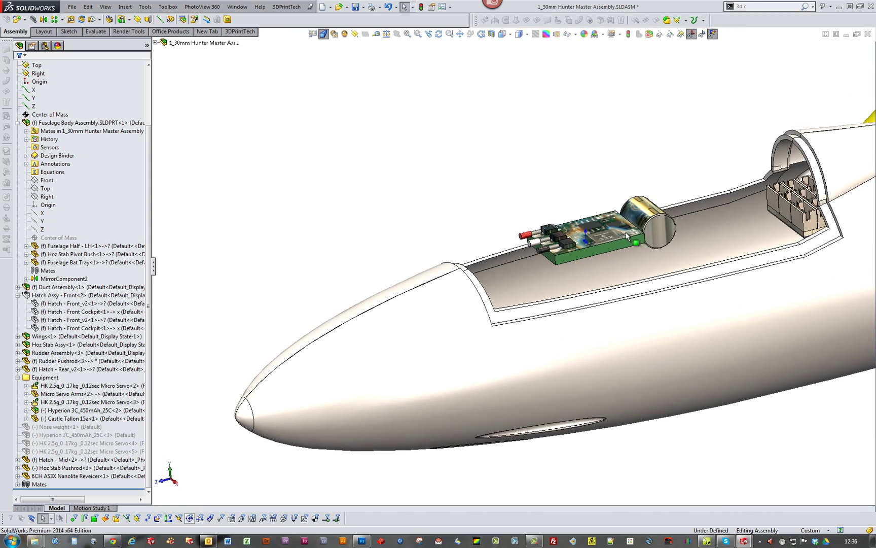
# Identify the Castle Tallon 15a speed controller and move it slightly toward the nose.
pyautogui.click(659, 231)
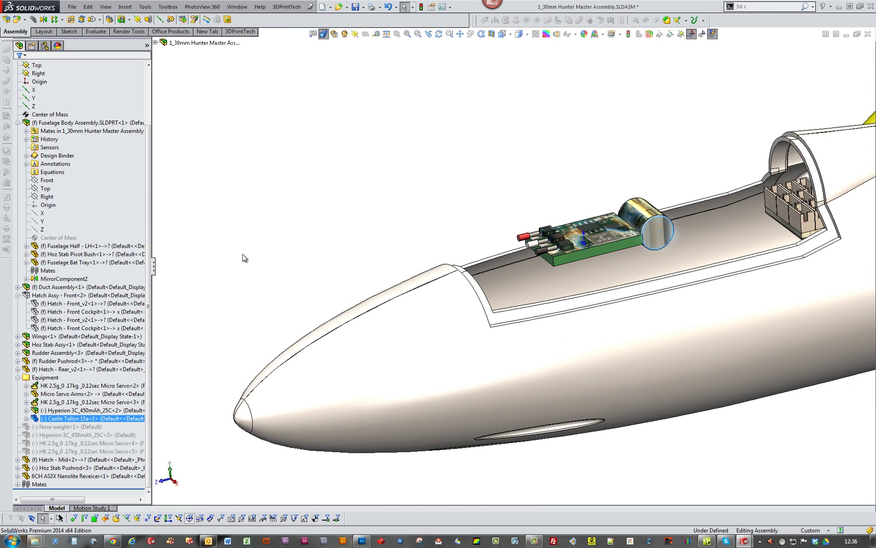
pyautogui.click(86, 419)
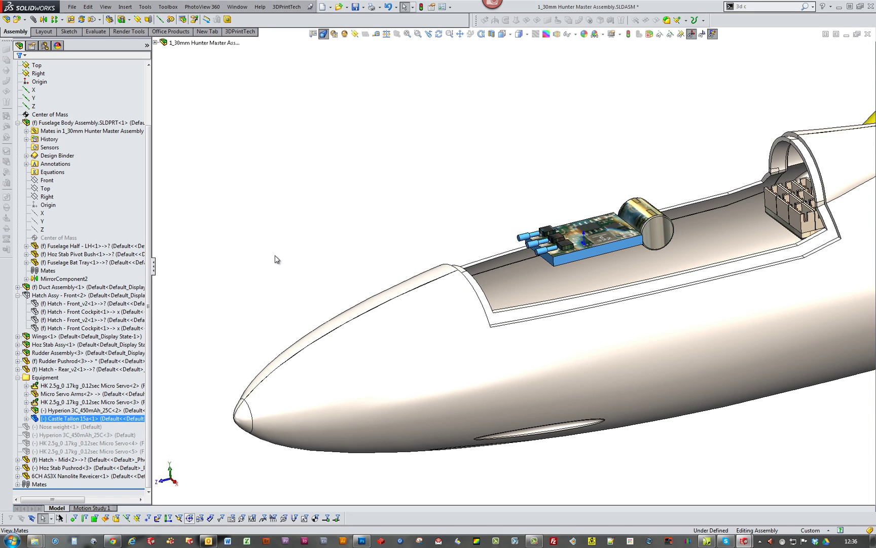
pyautogui.click(276, 260)
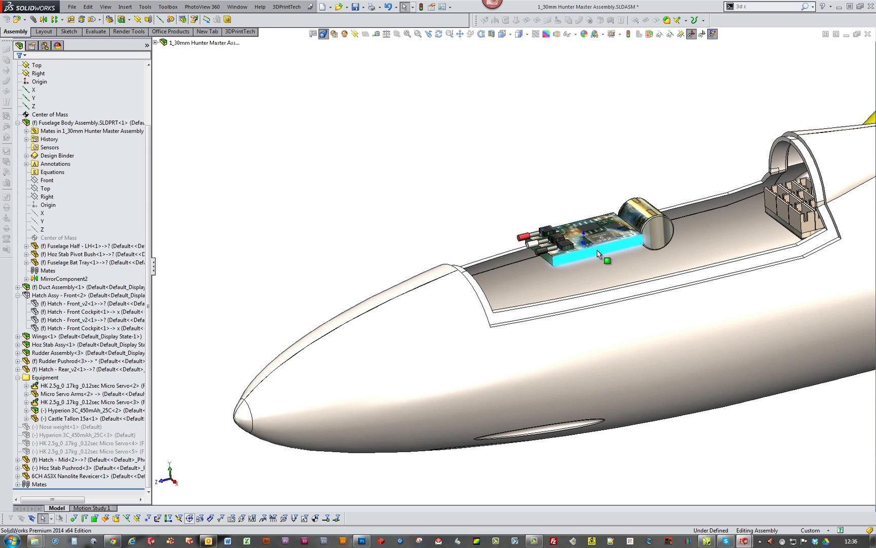
pyautogui.moveTo(597, 254); pyautogui.dragTo(584, 260)
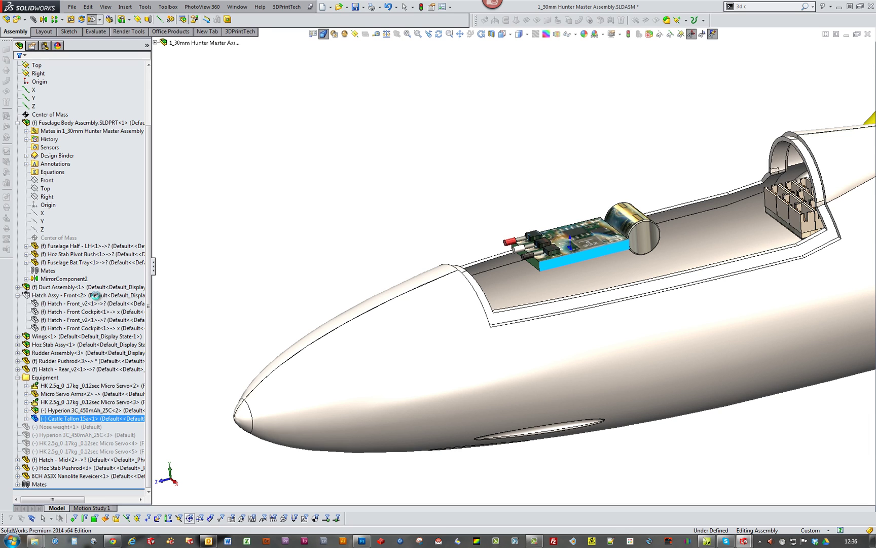
# Collapse the Fuselage Body Assembly and the Equipment folder in the feature tree.
pyautogui.click(18, 123)
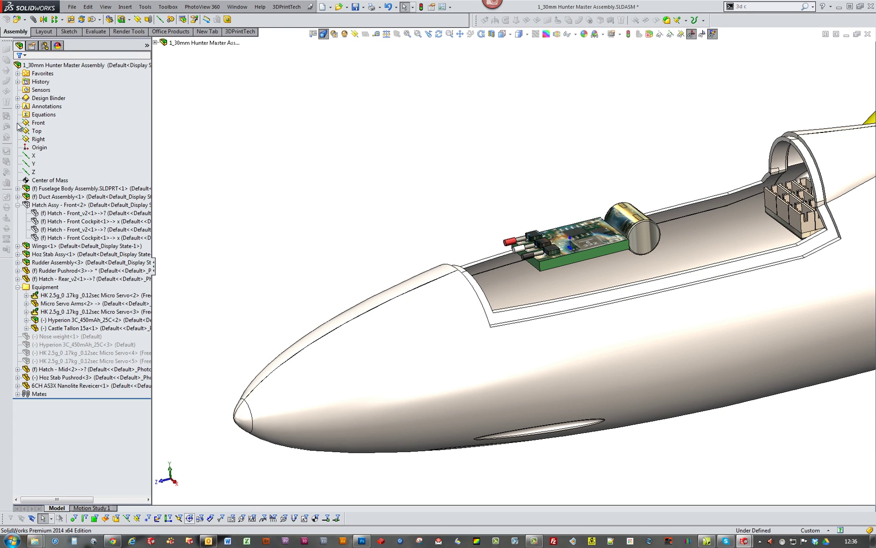
pyautogui.click(17, 288)
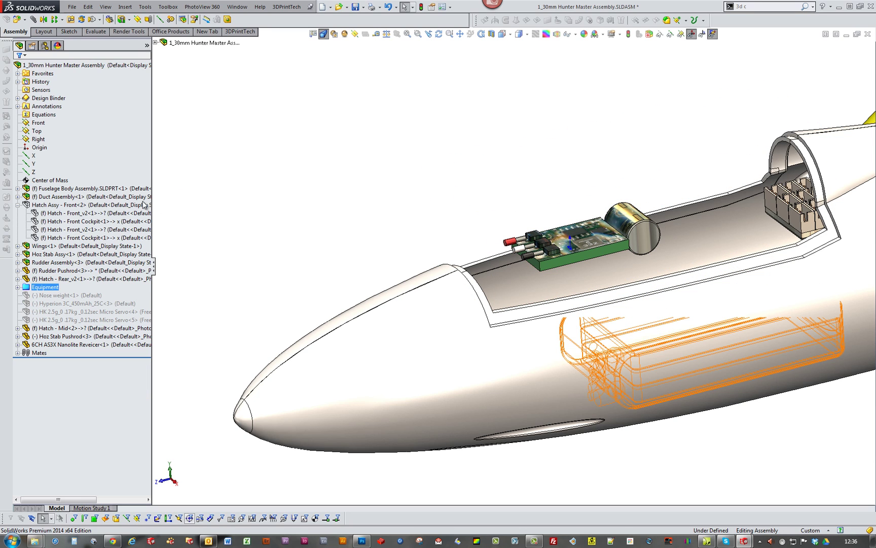
# Show the hidden front hatch assembly over the fuselage opening and clear the selection.
pyautogui.click(115, 205)
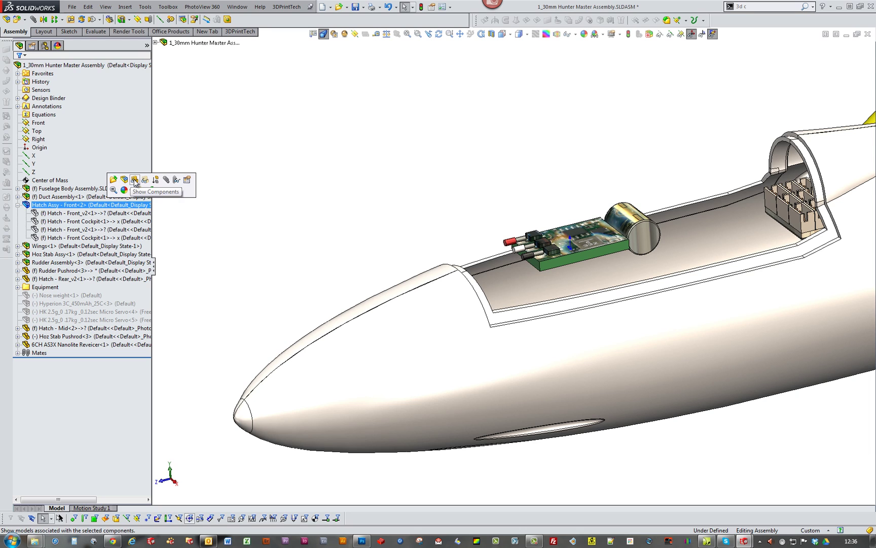
pyautogui.click(135, 181)
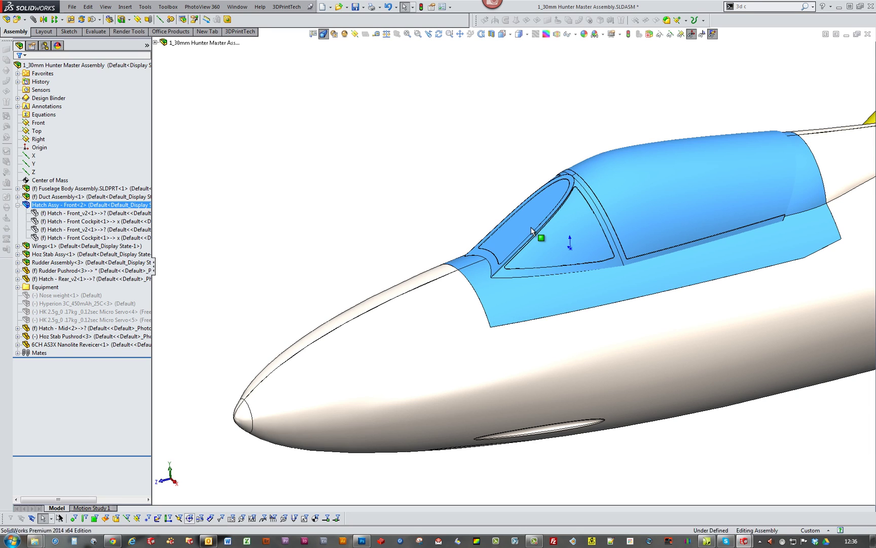
pyautogui.scroll(-4, 531, 231)
pyautogui.click(328, 141)
# Examine how the front hatch and transparent canopy cover the speed controller and battery, from close up and farther away.
pyautogui.scroll(4, 580, 232)
pyautogui.moveTo(580, 231)
pyautogui.mouseDown(button='middle')
pyautogui.moveTo(519, 221)
pyautogui.moveTo(465, 254)
pyautogui.mouseUp(button='middle')
pyautogui.scroll(-3, 466, 254)
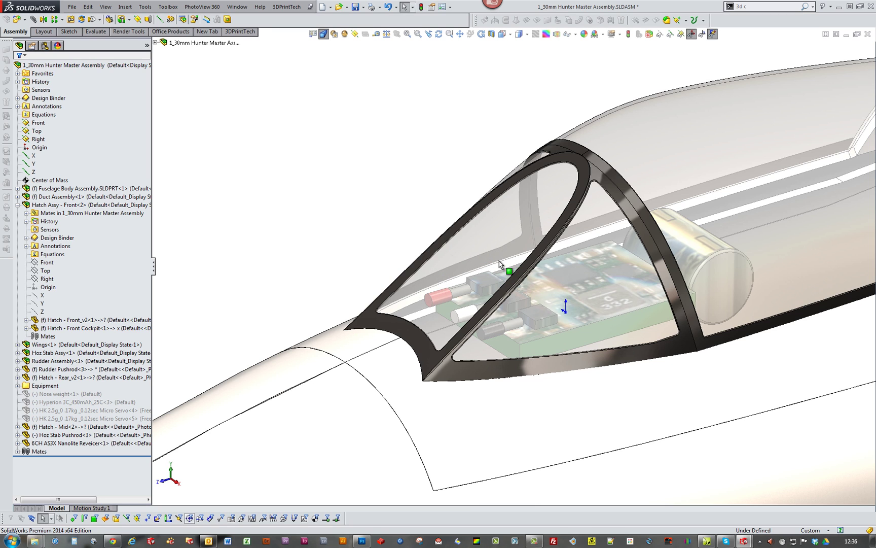
pyautogui.scroll(3, 367, 177)
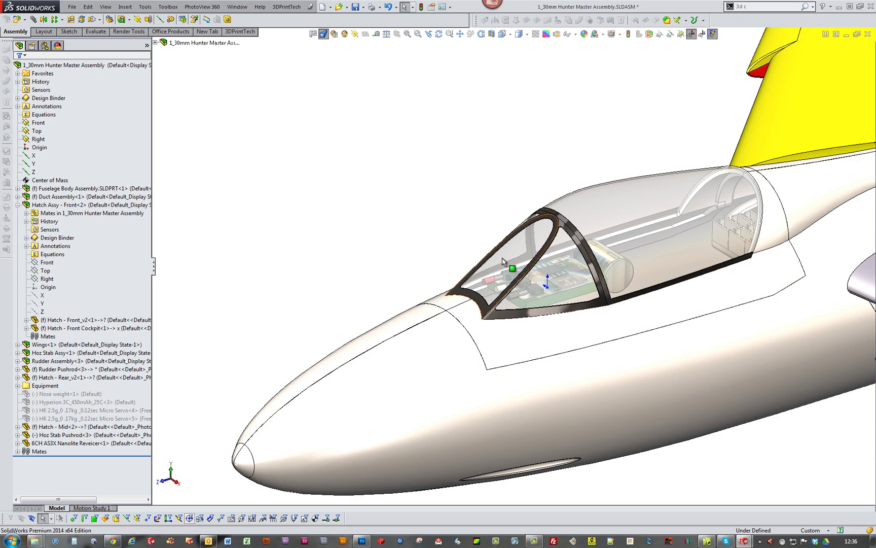
pyautogui.scroll(-3, 520, 282)
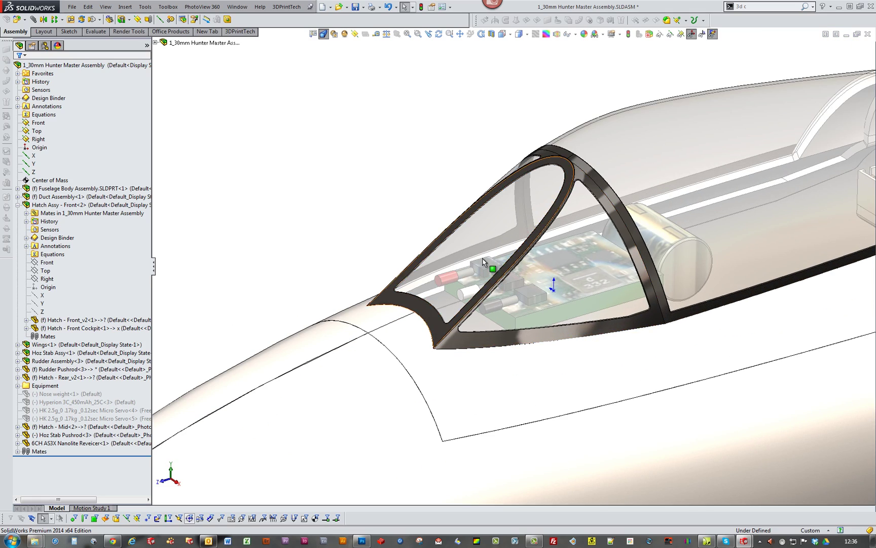
pyautogui.scroll(-1, 481, 260)
pyautogui.scroll(4, 480, 261)
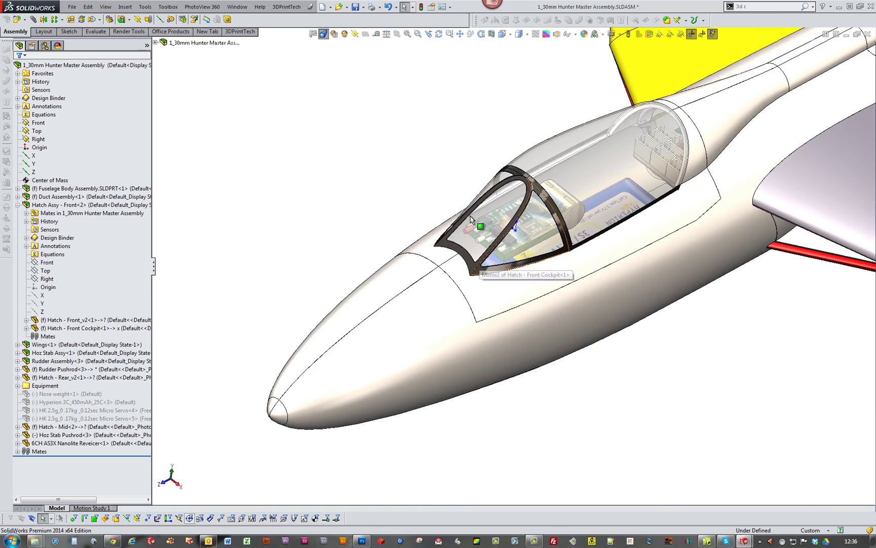
pyautogui.scroll(2, 687, 373)
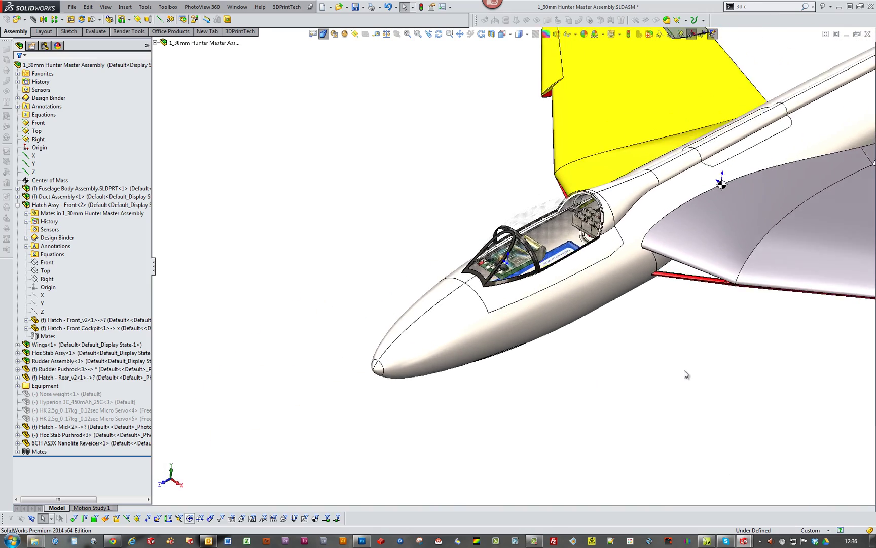
pyautogui.scroll(1, 685, 374)
pyautogui.scroll(-7, 652, 264)
pyautogui.scroll(8, 661, 269)
pyautogui.scroll(-3, 485, 268)
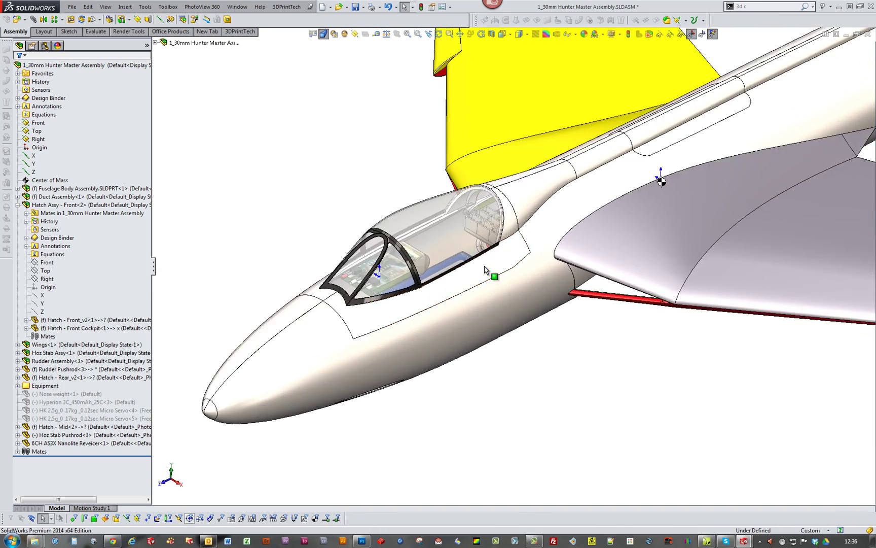
pyautogui.scroll(3, 489, 273)
pyautogui.scroll(-4, 561, 319)
pyautogui.scroll(4, 556, 316)
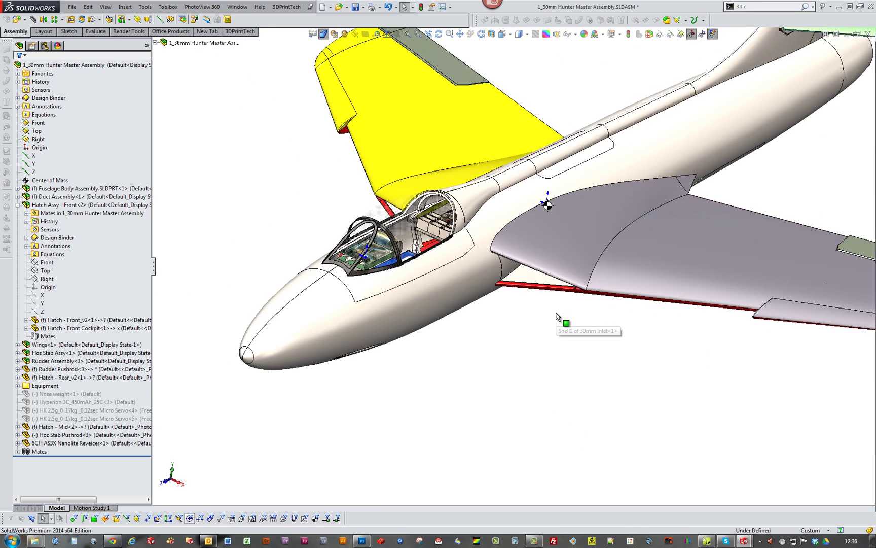
# Select the 30mm Inlet at the wing root and open its parent Duct Assembly in its own window.
pyautogui.scroll(1, 556, 316)
pyautogui.click(556, 316)
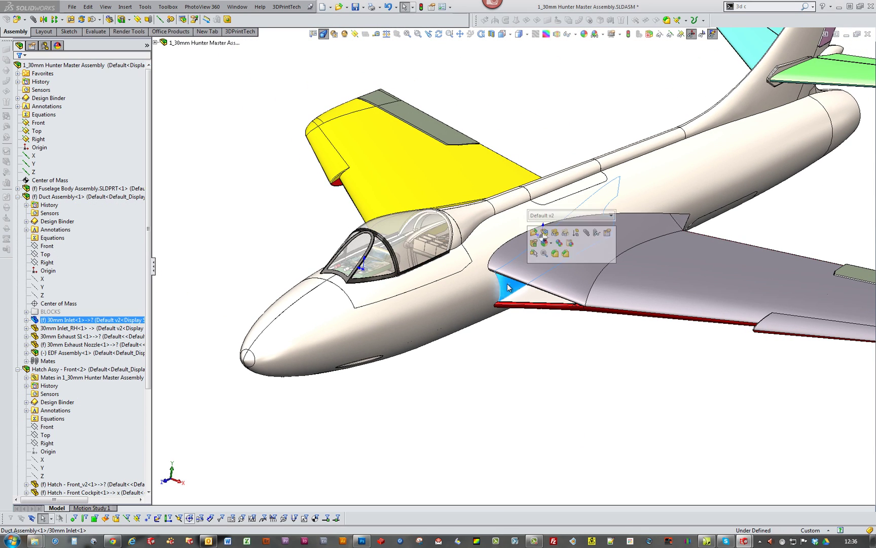
pyautogui.click(74, 198)
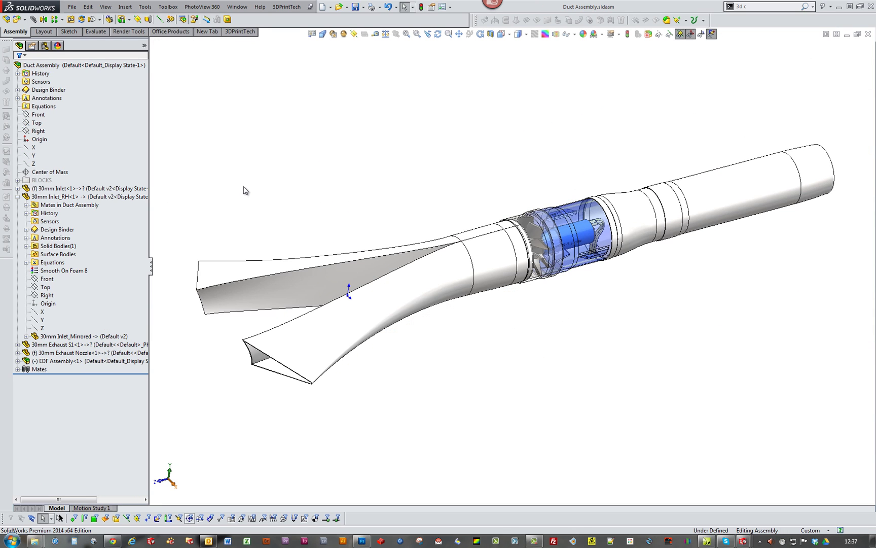
# Examine the duct assembly from the side and front, including the junction of the two inlets ahead of the fan.
pyautogui.scroll(2, 501, 285)
pyautogui.scroll(-2, 501, 285)
pyautogui.moveTo(500, 286); pyautogui.dragTo(644, 272, button='middle')
pyautogui.scroll(-5, 546, 260)
pyautogui.moveTo(546, 260); pyautogui.dragTo(789, 296, button='middle')
pyautogui.scroll(5, 649, 270)
pyautogui.moveTo(648, 270); pyautogui.dragTo(526, 259, button='middle')
pyautogui.scroll(-3, 604, 298)
pyautogui.moveTo(685, 333); pyautogui.dragTo(505, 275, button='middle')
pyautogui.scroll(3, 607, 314)
pyautogui.scroll(-5, 455, 311)
pyautogui.scroll(-5, 432, 254)
pyautogui.scroll(3, 444, 193)
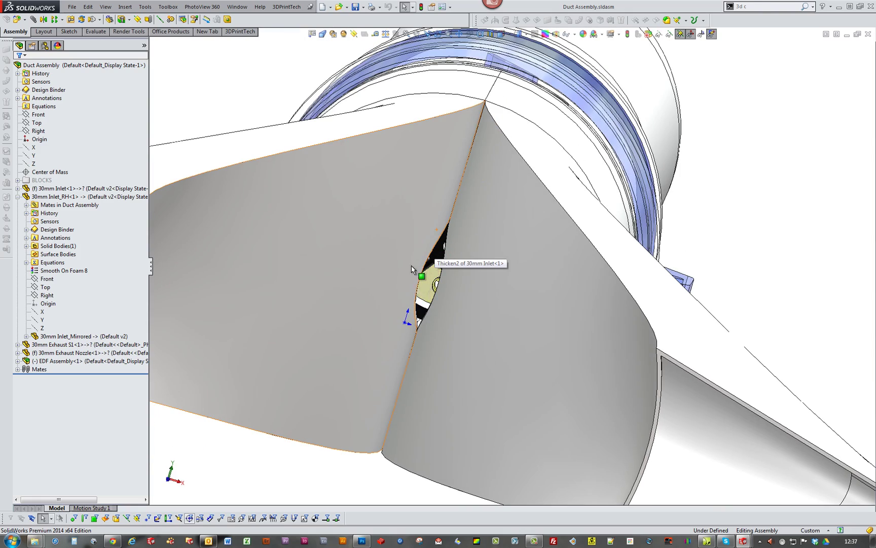
pyautogui.scroll(5, 494, 297)
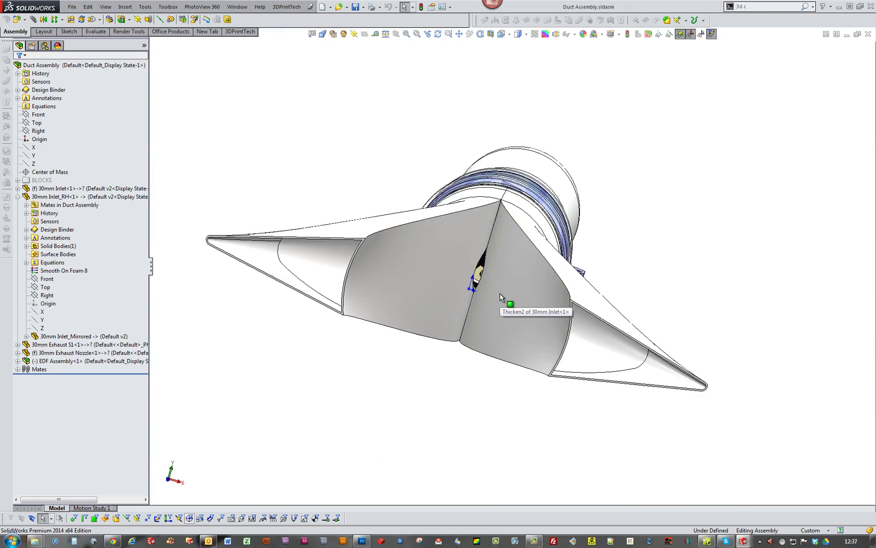
# Hide the 30mm Inlet on the near side of the duct assembly.
pyautogui.scroll(-4, 499, 297)
pyautogui.moveTo(499, 294); pyautogui.dragTo(701, 275, button='middle')
pyautogui.scroll(4, 701, 275)
pyautogui.scroll(-5, 567, 286)
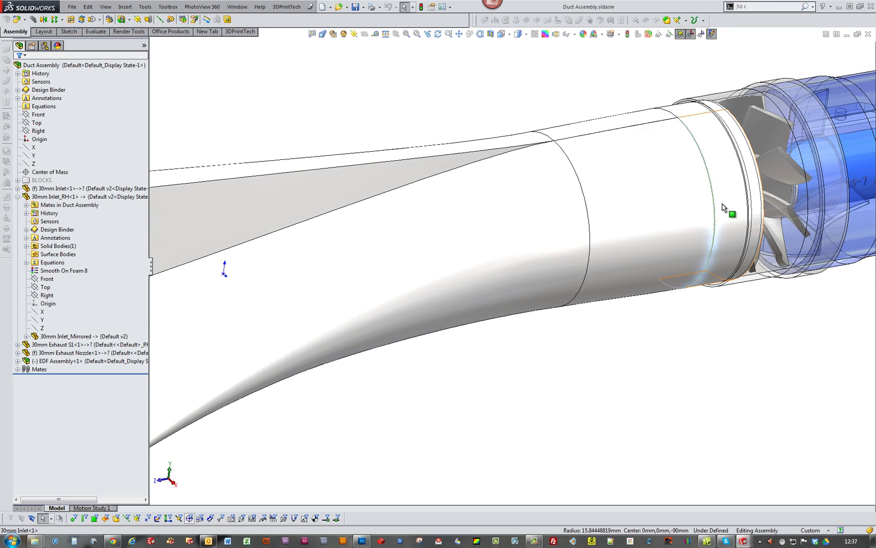
pyautogui.click(669, 213)
pyautogui.click(709, 156)
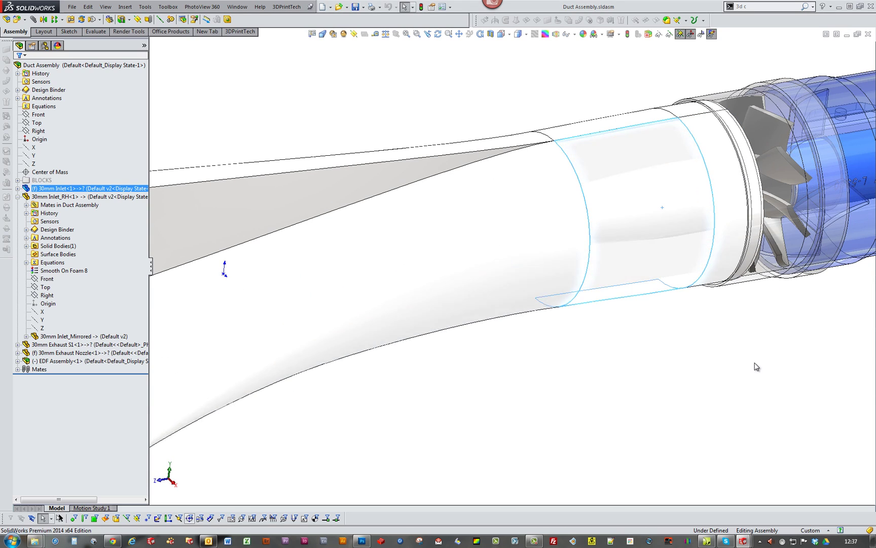
# Examine the inside of the remaining inlet half, its central fairing and the fan behind it from several angles.
pyautogui.scroll(-2, 659, 247)
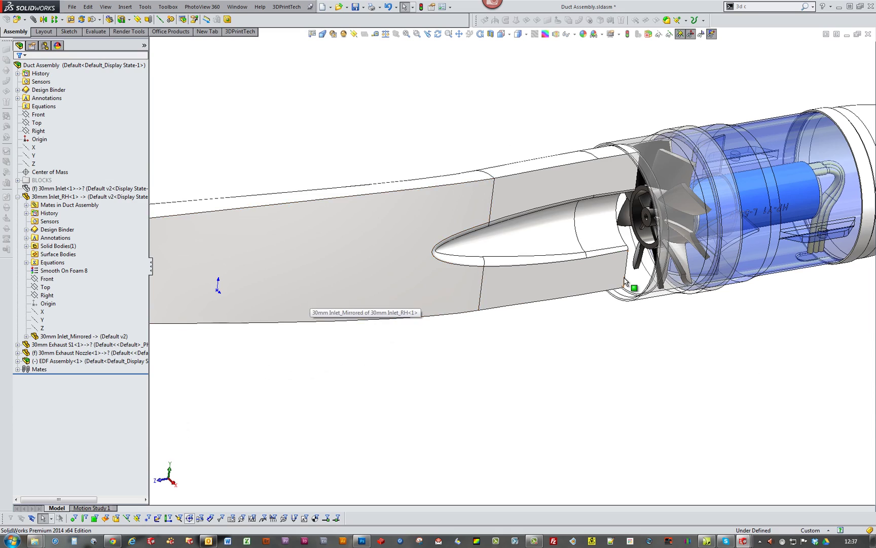
pyautogui.moveTo(626, 281); pyautogui.dragTo(518, 202, button='middle')
pyautogui.moveTo(614, 366); pyautogui.dragTo(504, 231, button='middle')
pyautogui.scroll(3, 506, 224)
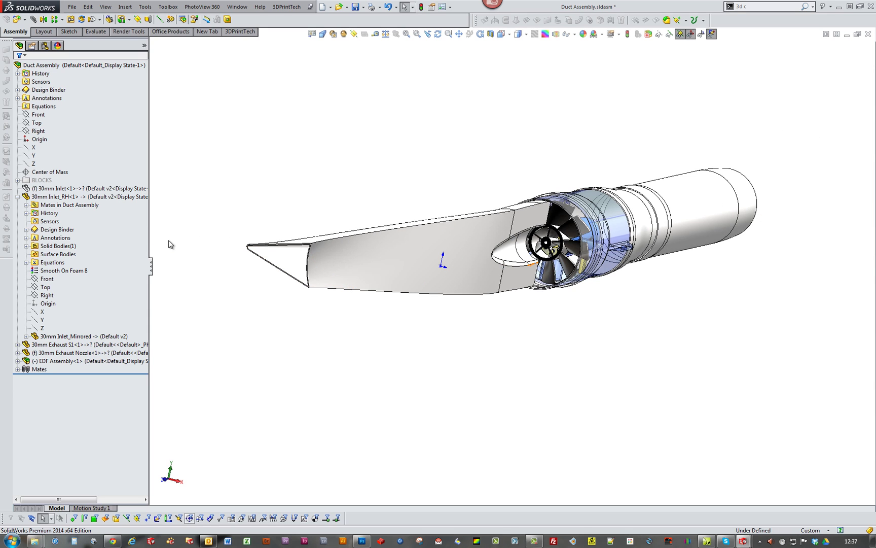
pyautogui.scroll(4, 227, 214)
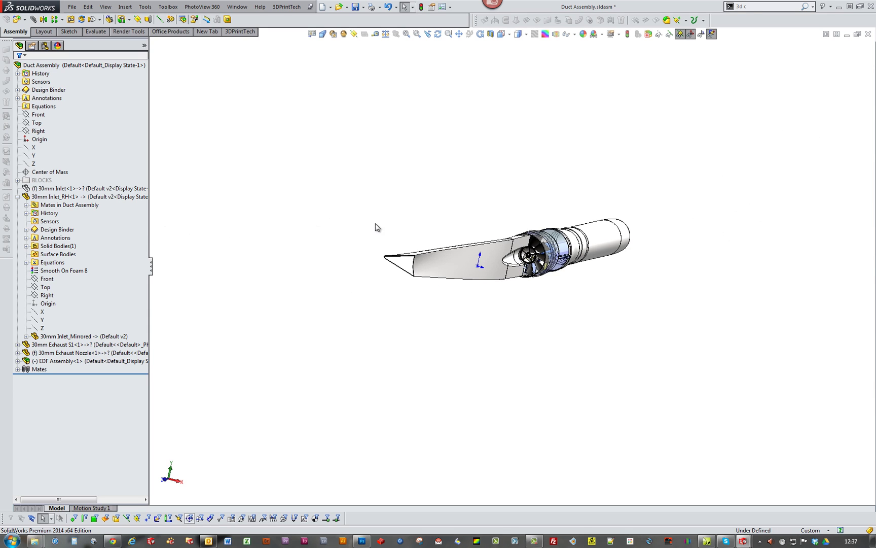
pyautogui.scroll(-2, 355, 238)
pyautogui.scroll(-5, 509, 274)
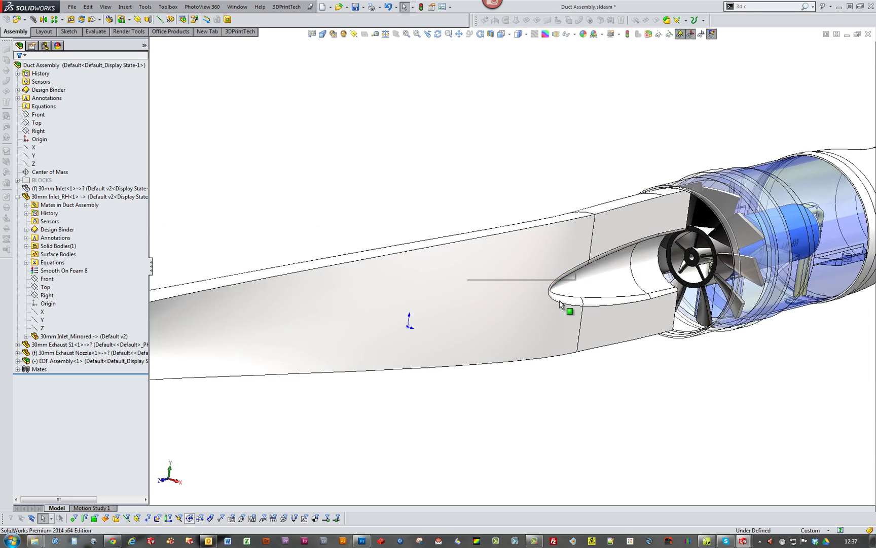
pyautogui.scroll(3, 790, 389)
pyautogui.scroll(-4, 640, 291)
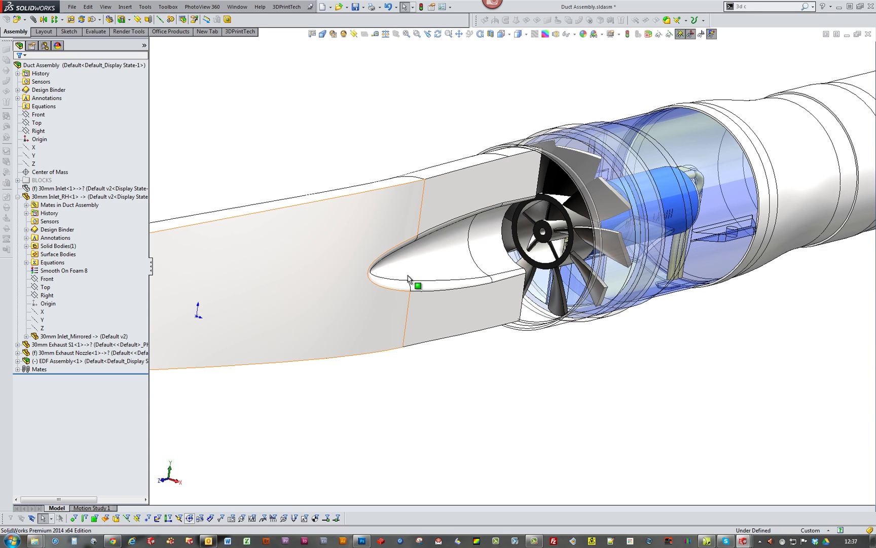
pyautogui.scroll(4, 531, 314)
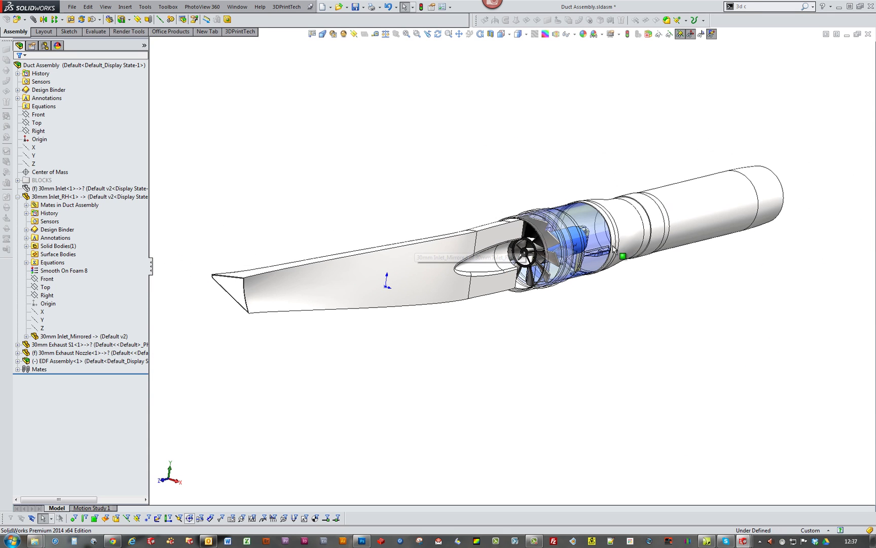
pyautogui.scroll(4, 685, 332)
pyautogui.moveTo(684, 332); pyautogui.dragTo(494, 301, button='middle')
pyautogui.hotkey('ctrl', '7')
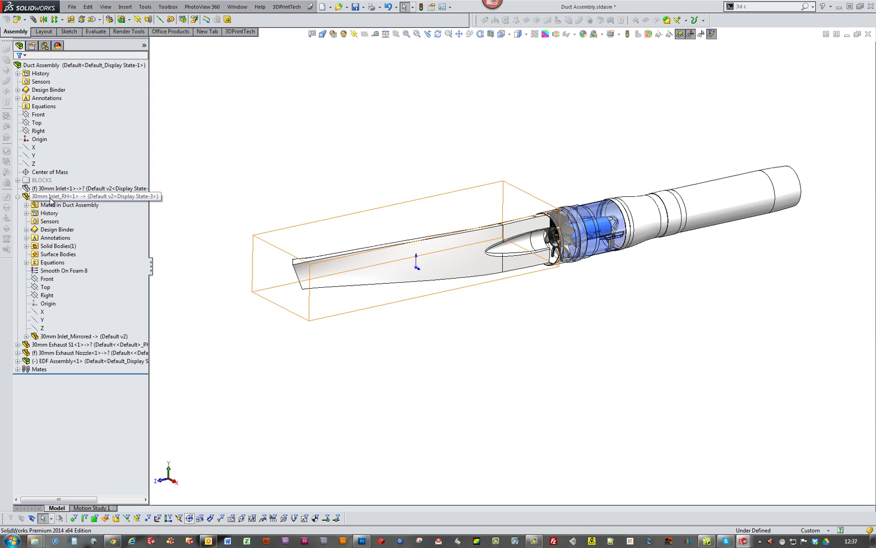
pyautogui.scroll(-1, 568, 267)
pyautogui.moveTo(567, 267); pyautogui.dragTo(580, 323, button='middle')
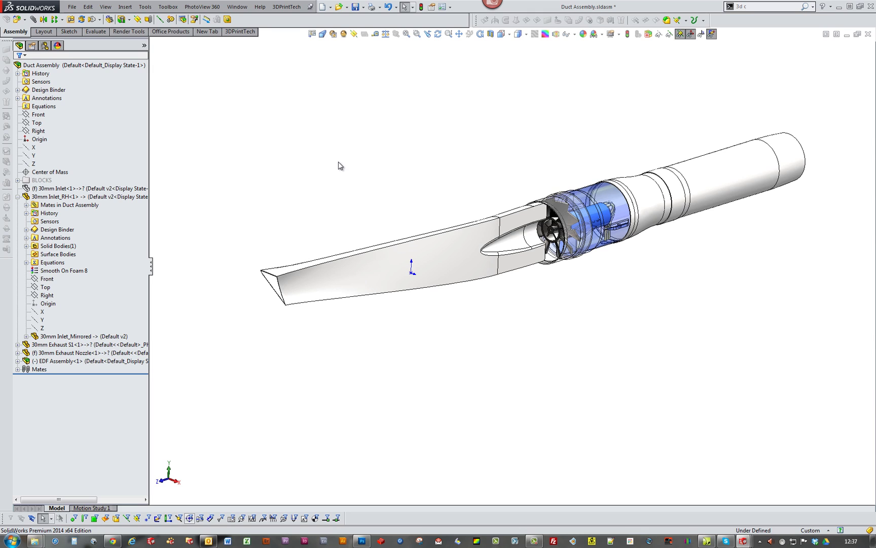
# Show the 30mm Inlet again and close the Duct Assembly, saving its changes.
pyautogui.click(75, 188)
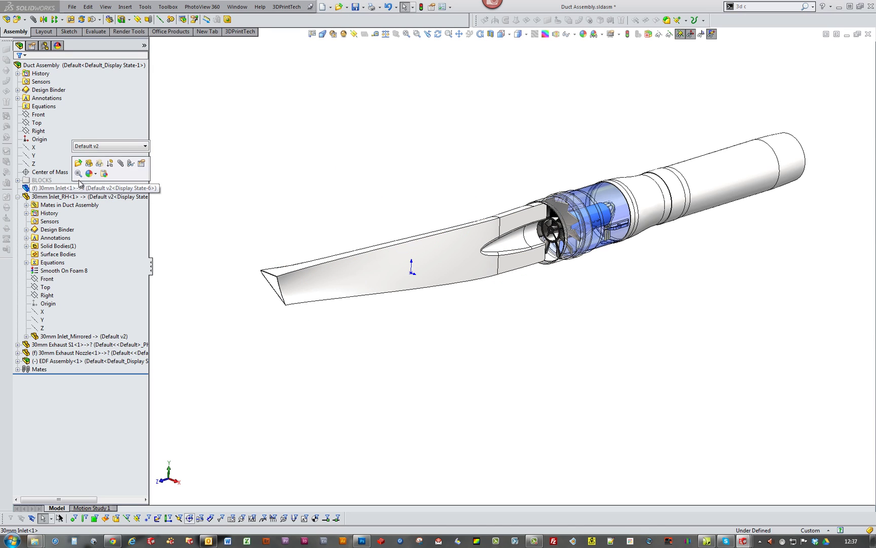
pyautogui.click(88, 165)
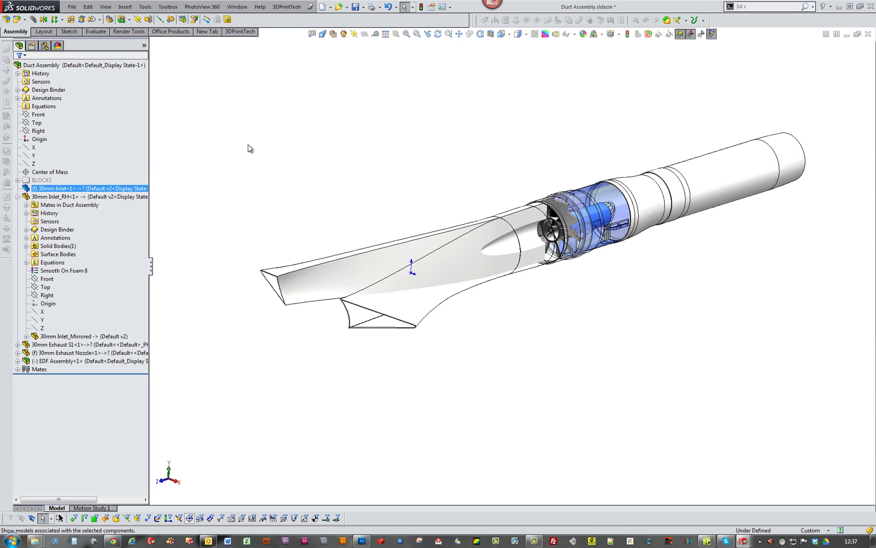
pyautogui.click(868, 34)
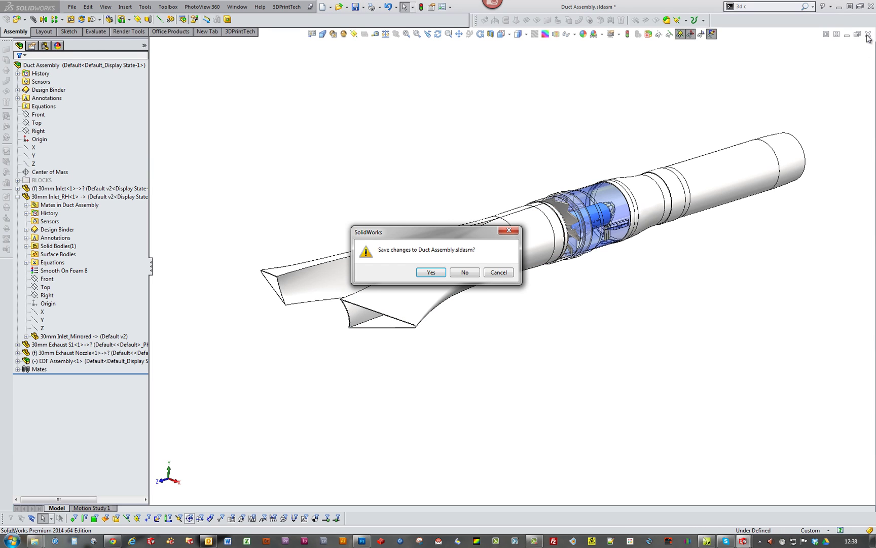
pyautogui.click(434, 273)
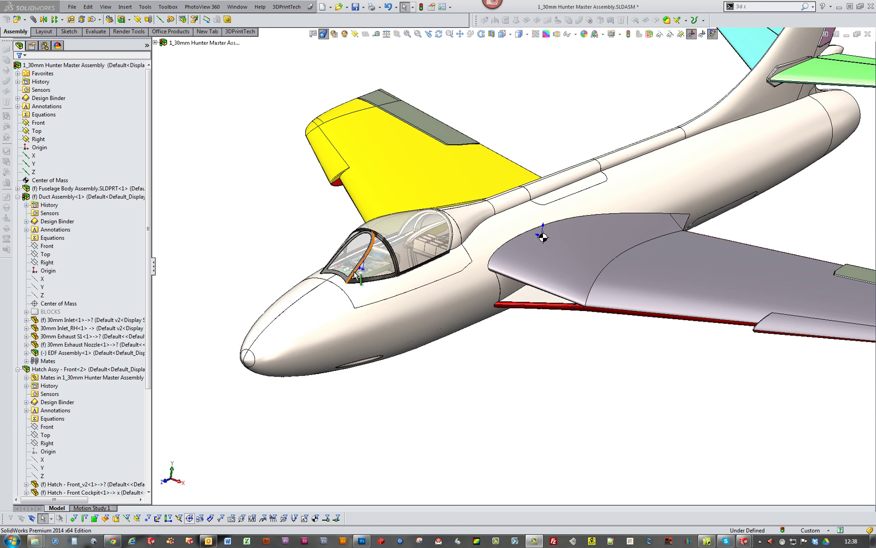
# Examine the wings, fuselage and tail surfaces of the master assembly from above.
pyautogui.scroll(5, 575, 260)
pyautogui.moveTo(575, 261); pyautogui.dragTo(500, 272, button='middle')
pyautogui.scroll(-2, 521, 249)
pyautogui.scroll(-3, 521, 249)
pyautogui.scroll(5, 751, 195)
pyautogui.scroll(-4, 751, 196)
pyautogui.scroll(2, 751, 196)
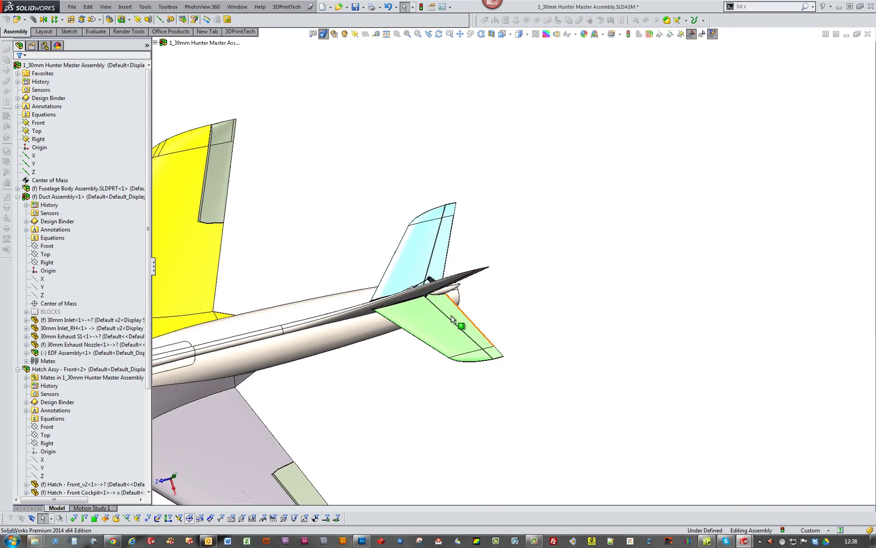
pyautogui.scroll(4, 452, 318)
pyautogui.scroll(-5, 484, 301)
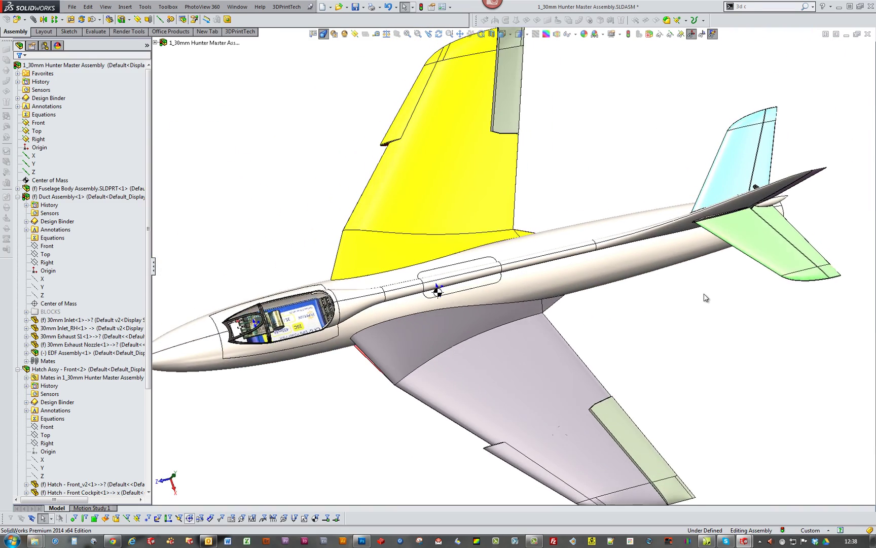
# Hide the mid hatch on top of the fuselage between the wings.
pyautogui.moveTo(706, 297); pyautogui.dragTo(735, 355, button='middle')
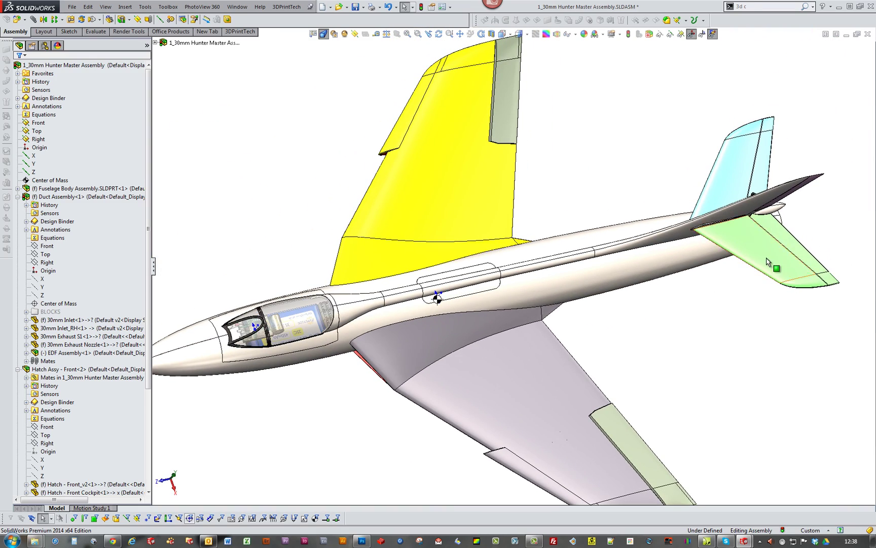
pyautogui.click(469, 295)
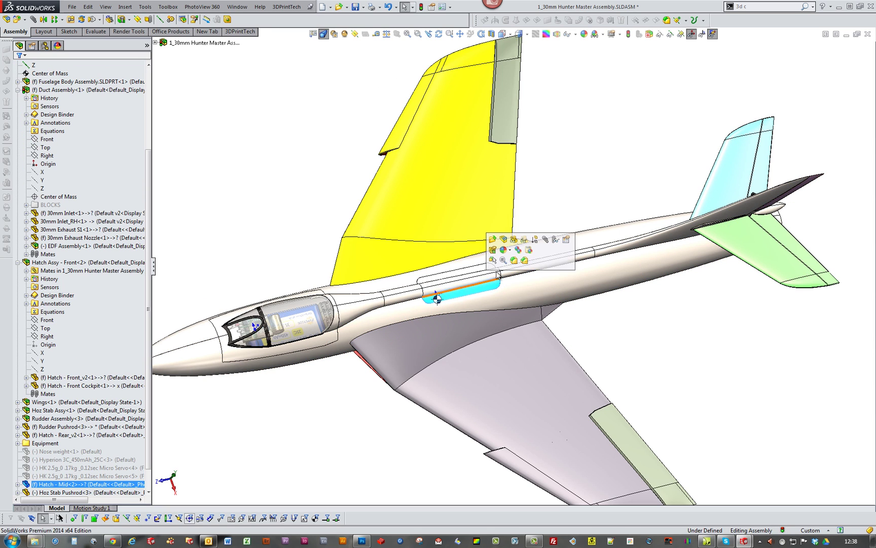
pyautogui.click(515, 240)
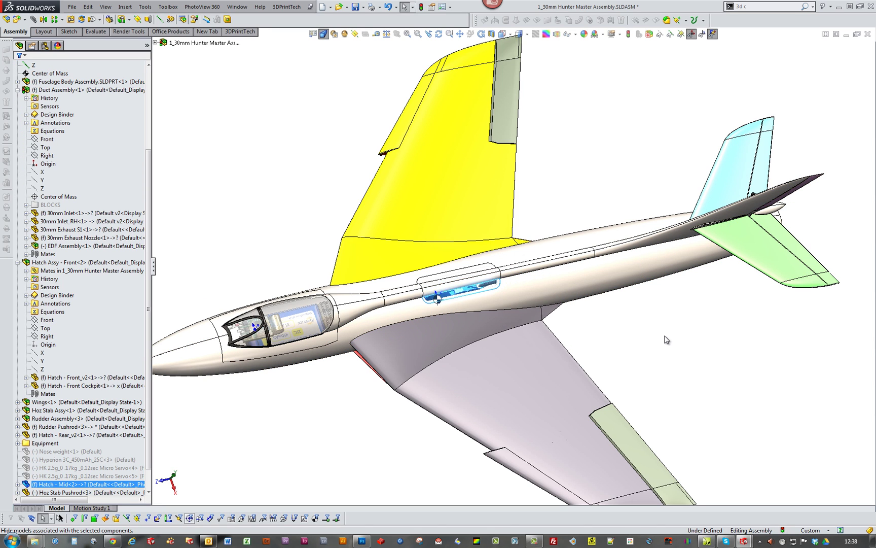
# Select the HK 2.5g micro servo assembly in the open mid hatch bay and examine both servos there.
pyautogui.scroll(-4, 450, 290)
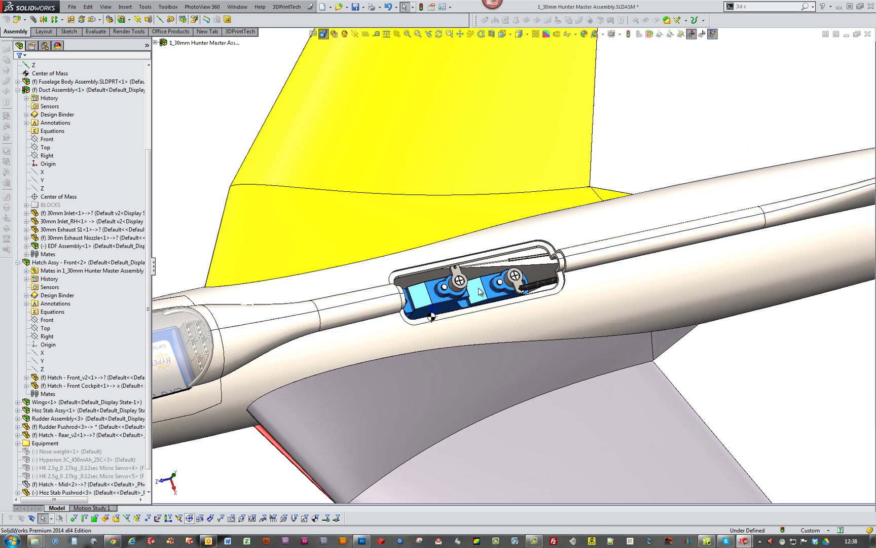
pyautogui.click(473, 286)
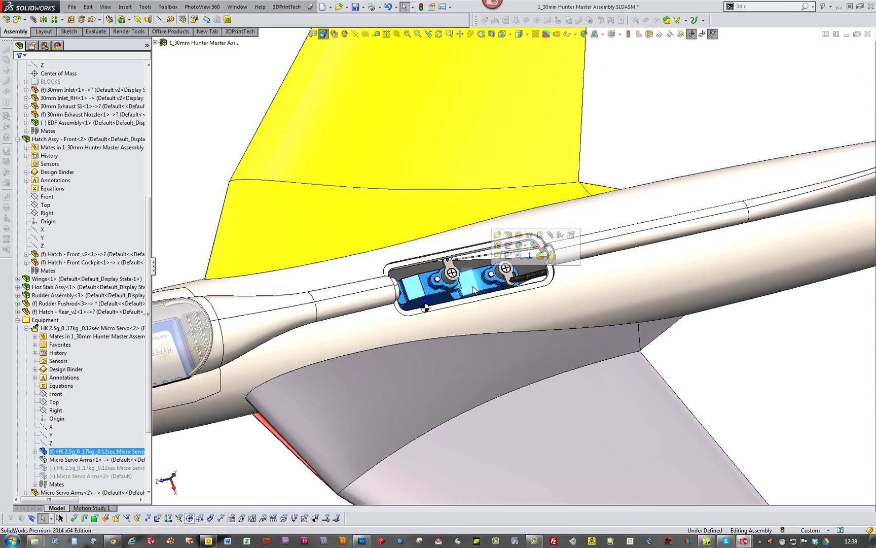
pyautogui.click(98, 329)
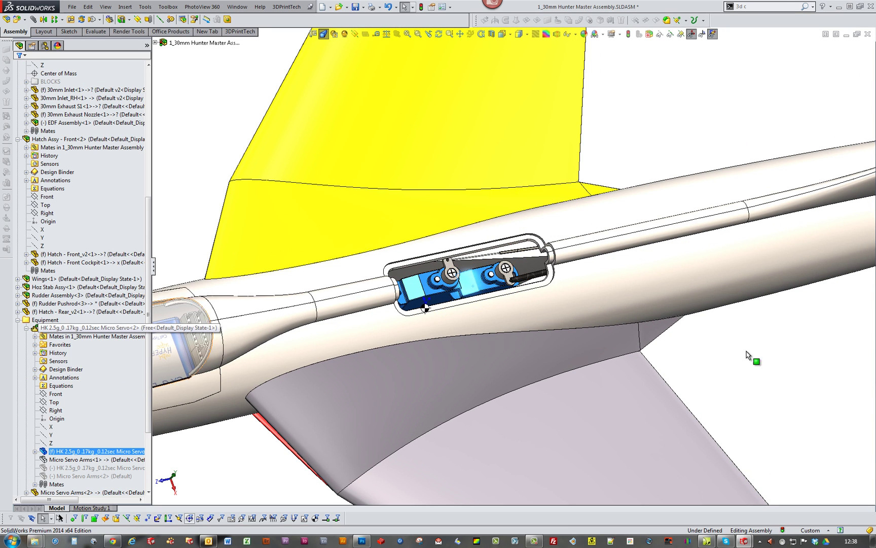
pyautogui.scroll(5, 809, 366)
pyautogui.click(810, 366)
pyautogui.scroll(3, 810, 366)
pyautogui.scroll(-1, 541, 278)
pyautogui.moveTo(740, 355); pyautogui.dragTo(686, 346, button='middle')
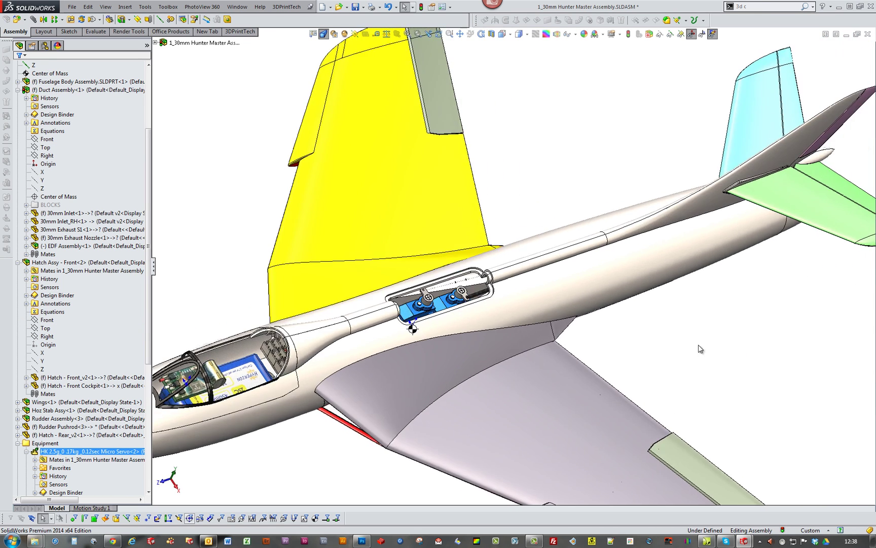
# Examine the servo arms and pushrod exit in the mid hatch bay, close up and in relation to the tail.
pyautogui.scroll(2, 687, 346)
pyautogui.scroll(-2, 582, 251)
pyautogui.moveTo(583, 250); pyautogui.dragTo(494, 242, button='middle')
pyautogui.scroll(-2, 484, 241)
pyautogui.scroll(-1, 483, 237)
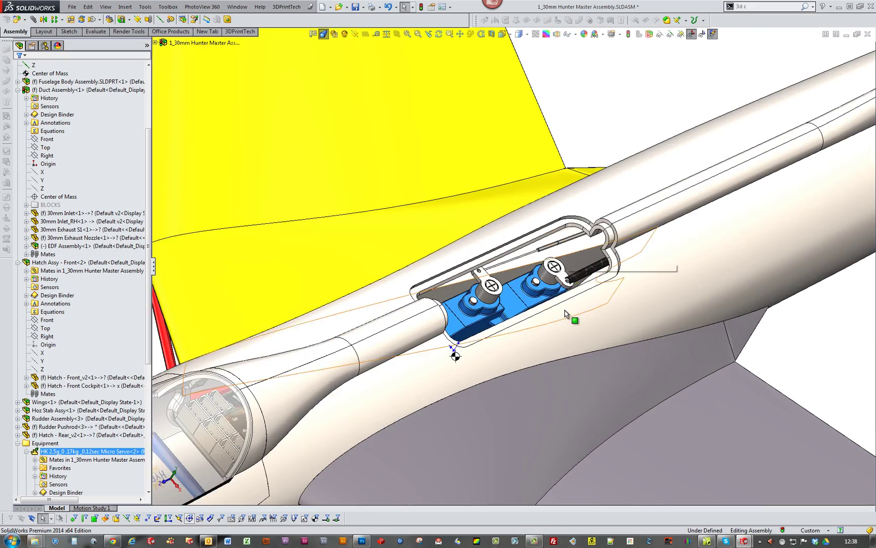
pyautogui.moveTo(565, 310); pyautogui.dragTo(572, 307, button='middle')
pyautogui.scroll(4, 569, 302)
pyautogui.scroll(-10, 550, 273)
pyautogui.scroll(10, 534, 322)
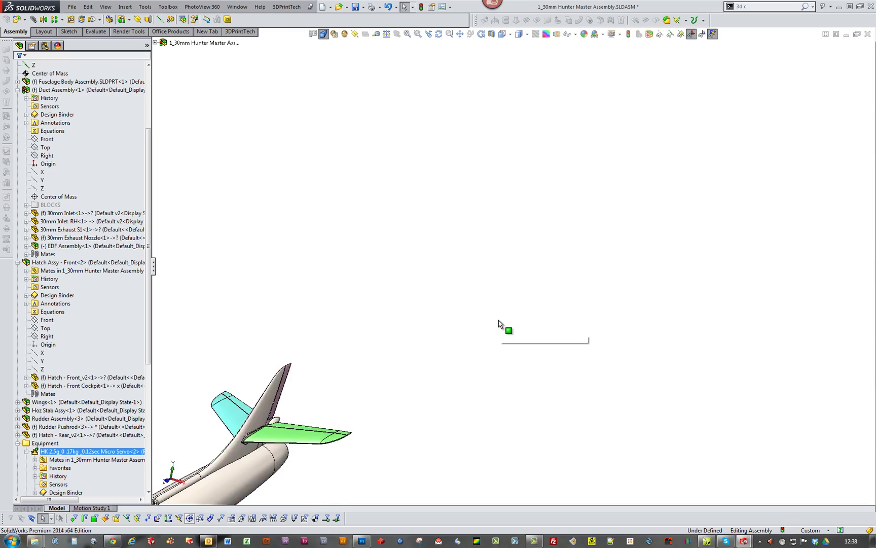
pyautogui.scroll(-2, 473, 219)
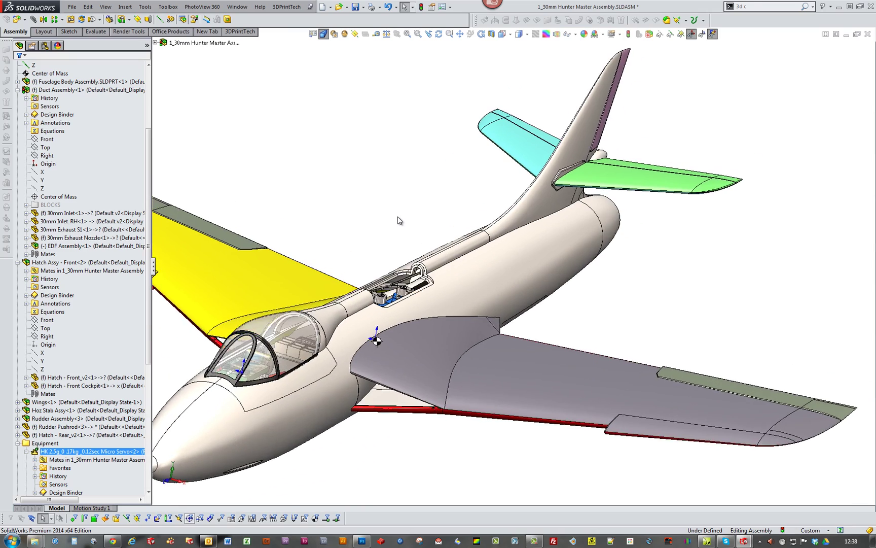
pyautogui.scroll(-3, 756, 299)
pyautogui.scroll(4, 785, 304)
pyautogui.scroll(-2, 783, 292)
pyautogui.scroll(-3, 756, 292)
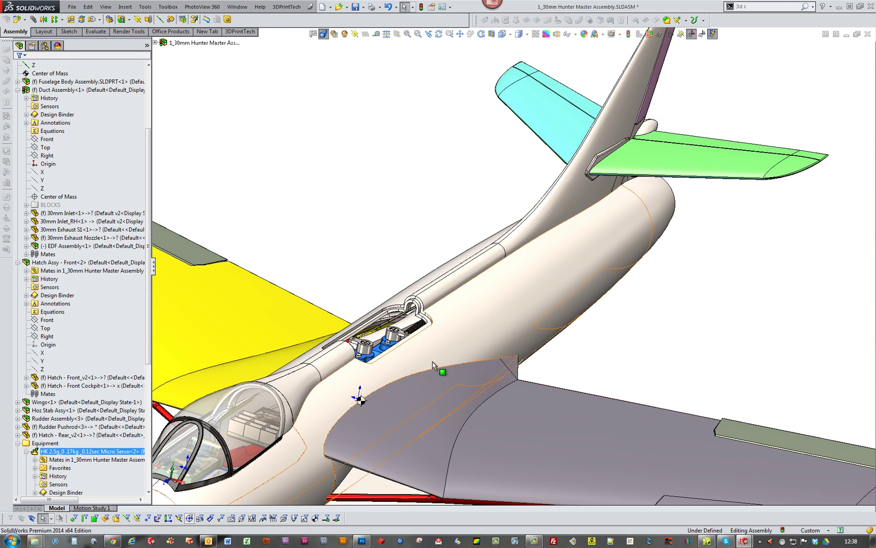
# Swing the rudder about its hinge on the fin to check its control horn and pushrod linkage.
pyautogui.click(364, 347)
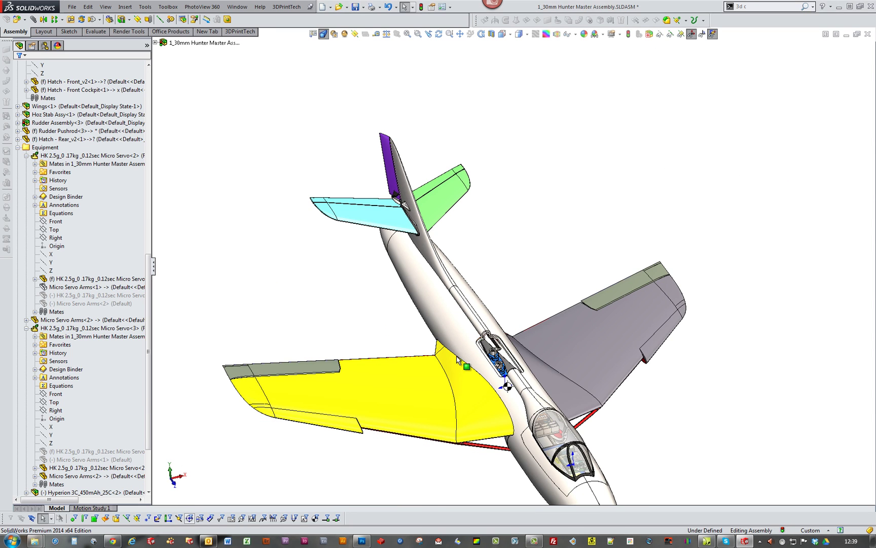
pyautogui.scroll(-1, 461, 360)
pyautogui.moveTo(461, 360); pyautogui.dragTo(497, 291, button='middle')
pyautogui.scroll(-3, 436, 396)
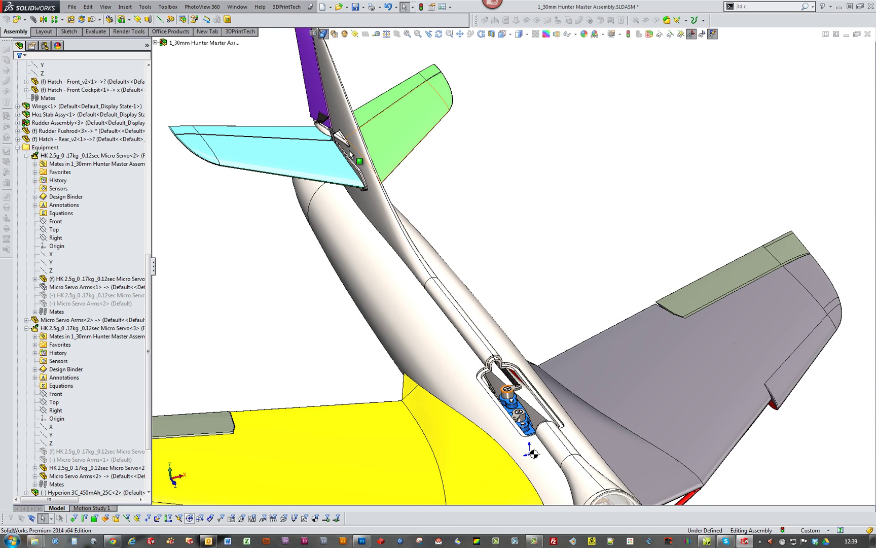
pyautogui.click(312, 99)
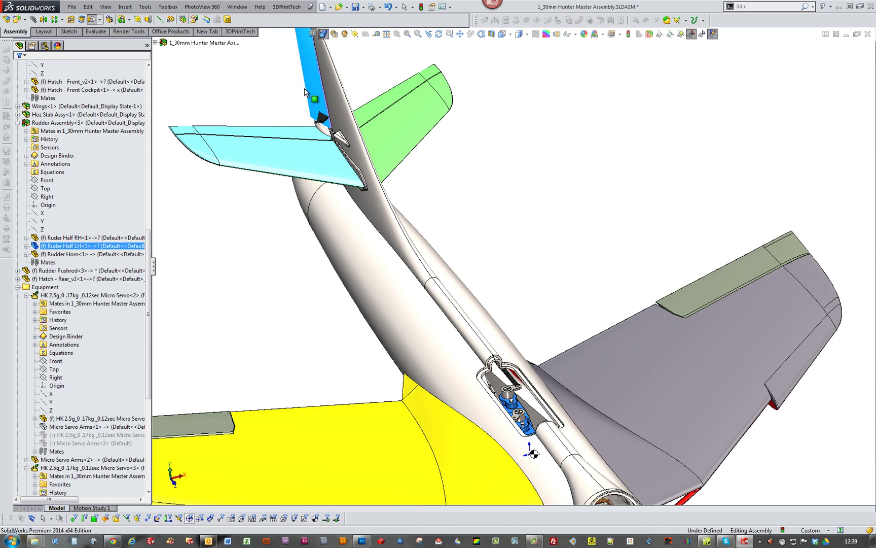
pyautogui.moveTo(327, 88); pyautogui.dragTo(327, 93)
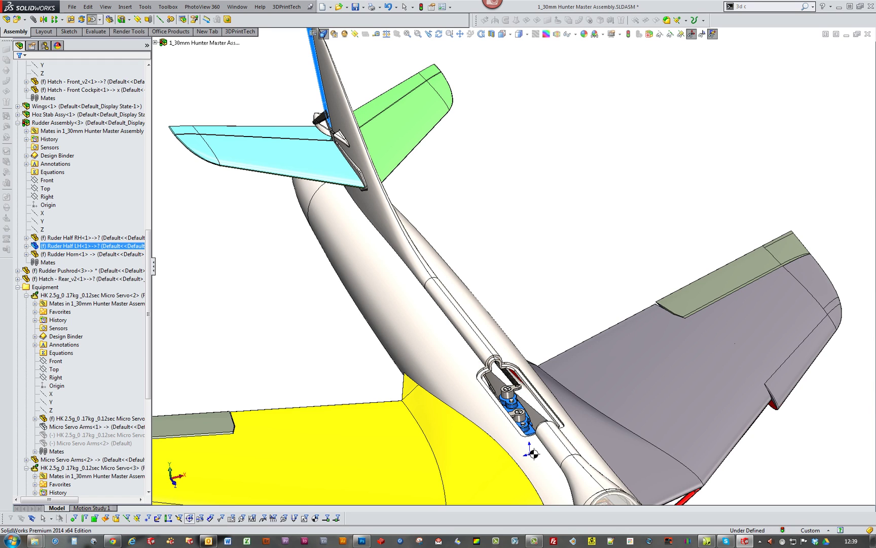
pyautogui.press('Escape')
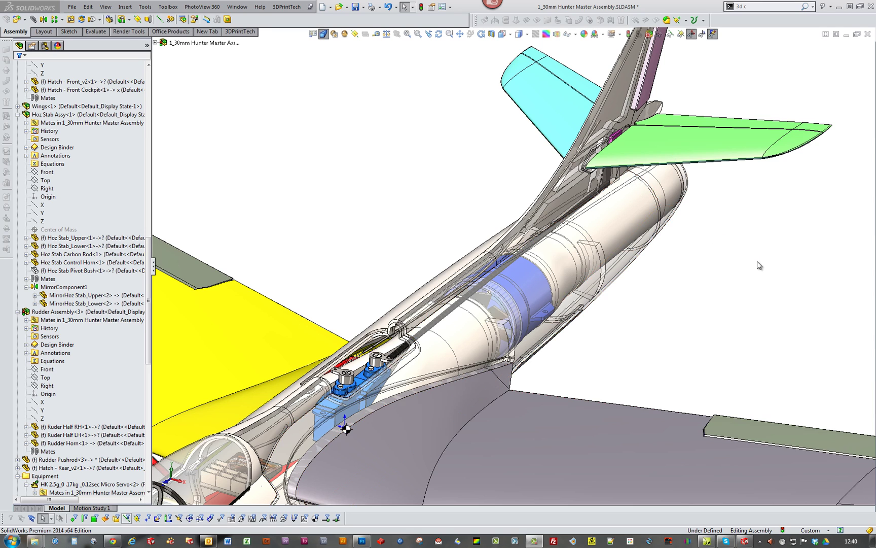
# Pivot the horizontal stabiliser by its tip and inspect its linkage to the servos through the transparent fuselage.
pyautogui.moveTo(762, 159); pyautogui.dragTo(762, 251)
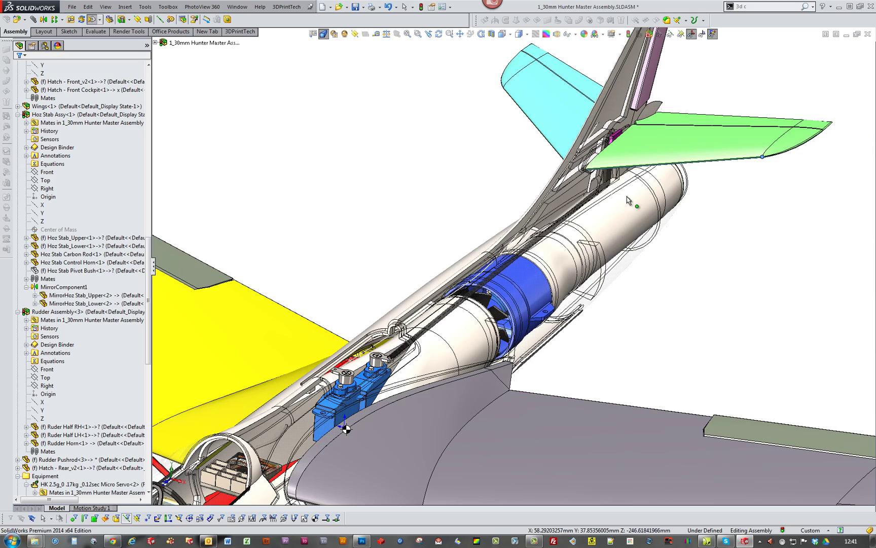
pyautogui.moveTo(640, 210)
pyautogui.mouseDown(button='middle')
pyautogui.moveTo(722, 283)
pyautogui.moveTo(679, 259)
pyautogui.mouseUp(button='middle')
pyautogui.moveTo(383, 203); pyautogui.dragTo(385, 219, button='middle')
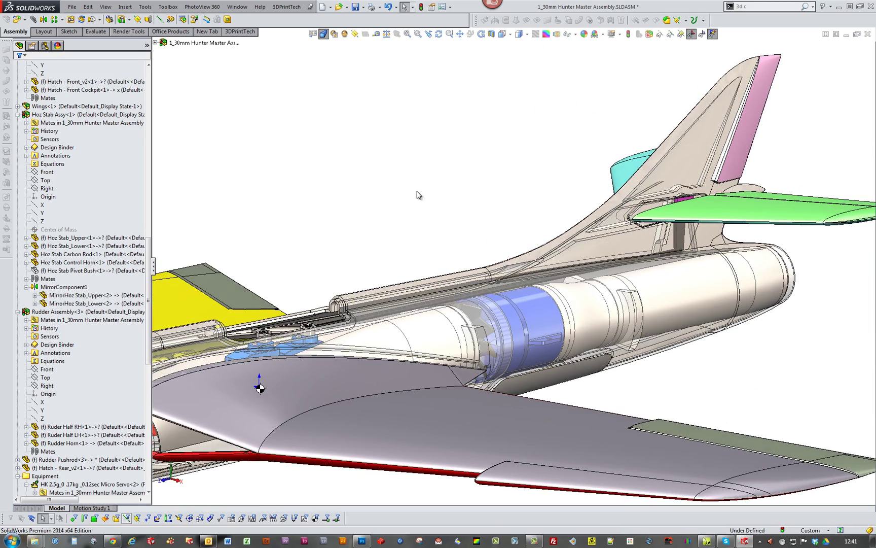
pyautogui.scroll(3, 417, 192)
pyautogui.moveTo(417, 191); pyautogui.dragTo(420, 204, button='middle')
pyautogui.scroll(-2, 604, 232)
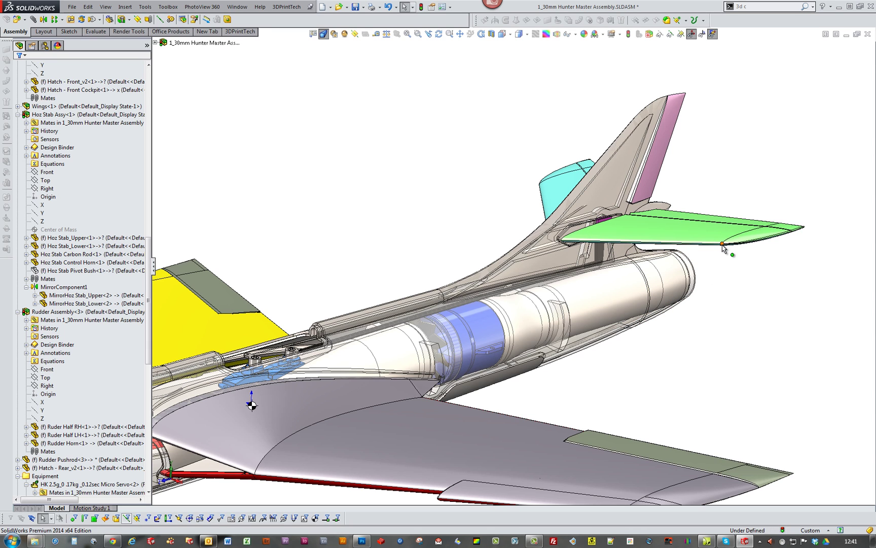
pyautogui.moveTo(725, 251)
pyautogui.mouseDown()
pyautogui.moveTo(734, 259)
pyautogui.moveTo(733, 243)
pyautogui.moveTo(725, 266)
pyautogui.moveTo(735, 250)
pyautogui.moveTo(731, 237)
pyautogui.moveTo(736, 258)
pyautogui.moveTo(725, 276)
pyautogui.moveTo(733, 249)
pyautogui.moveTo(729, 261)
pyautogui.mouseUp()
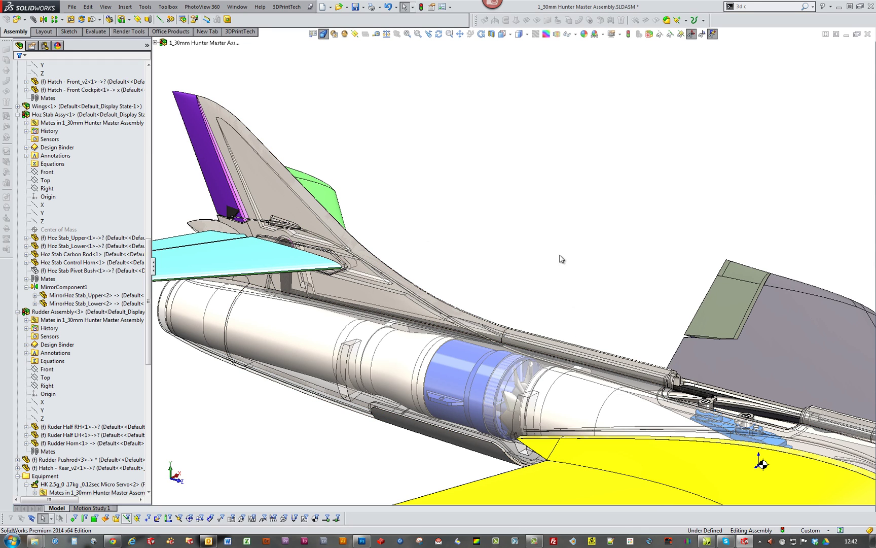
# Deflect the left rudder half towards the side carrying the external control horn and pushrod.
pyautogui.click(210, 182)
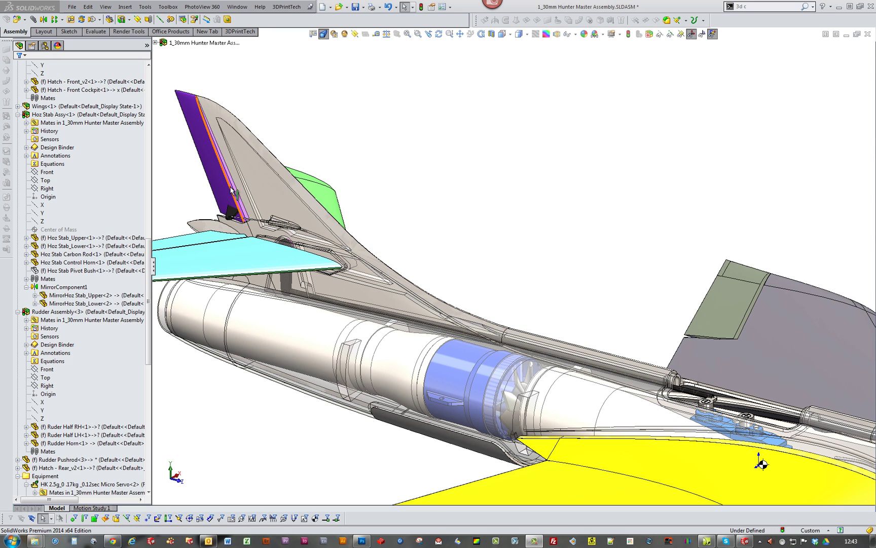
pyautogui.click(224, 188)
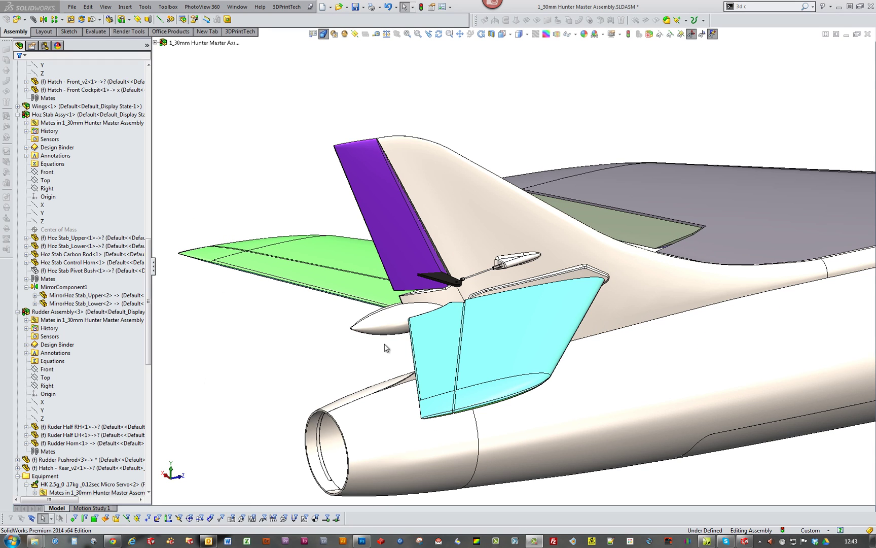
pyautogui.moveTo(400, 251); pyautogui.dragTo(440, 281)
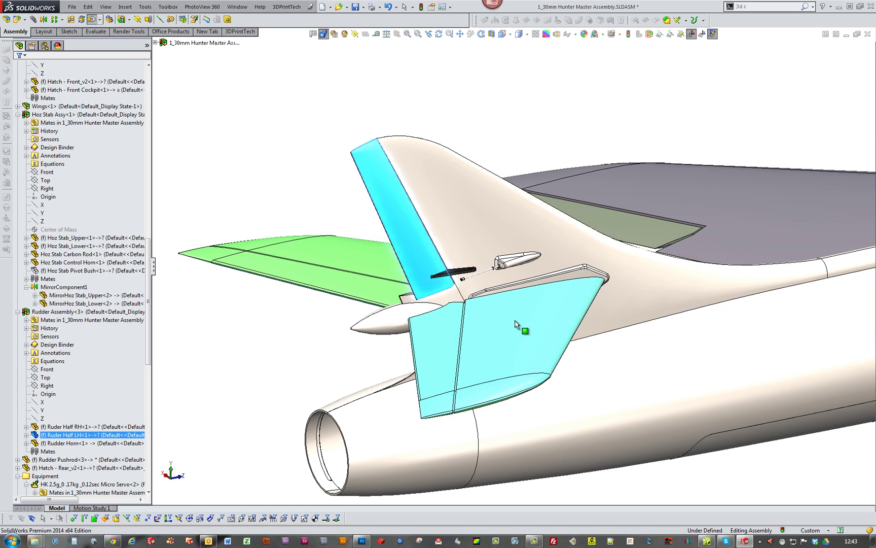
# Pivot the horizontal stabiliser up and down beside the deflected rudder to check its range of travel.
pyautogui.click(572, 310)
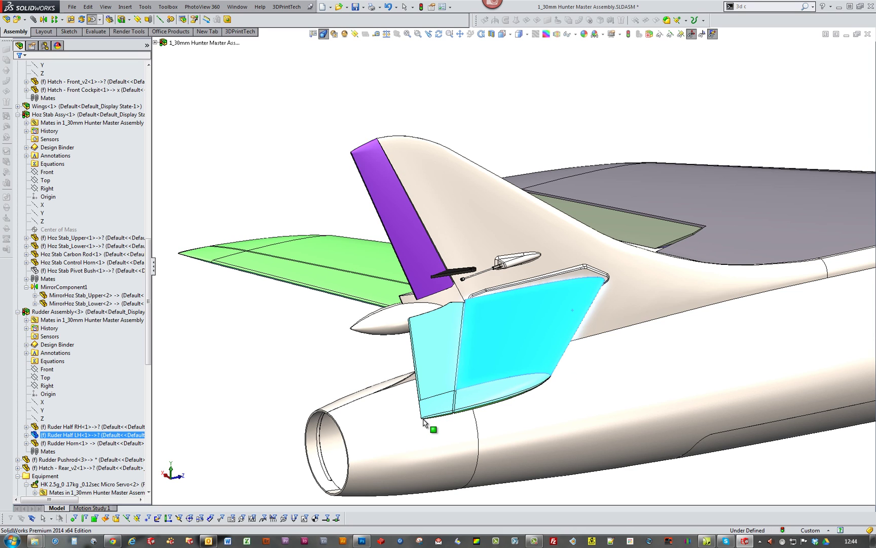
pyautogui.moveTo(453, 411); pyautogui.dragTo(343, 330)
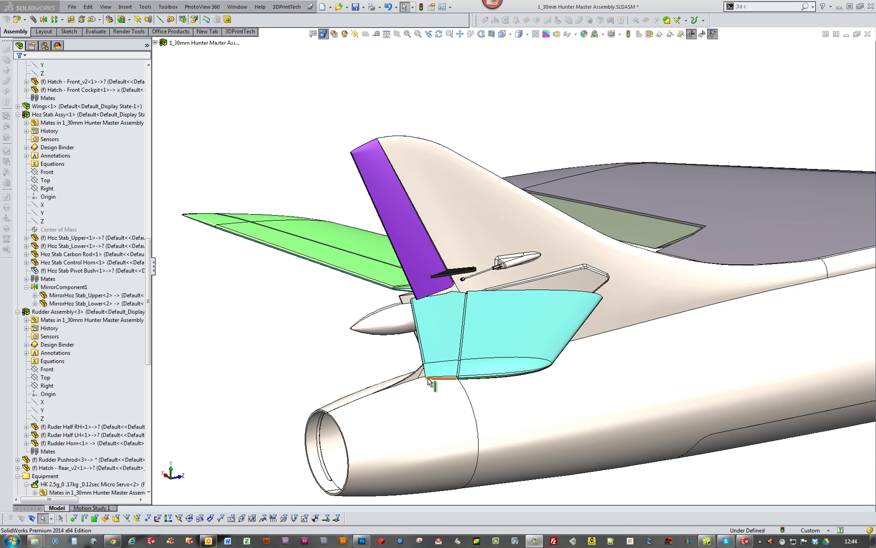
pyautogui.moveTo(430, 384); pyautogui.dragTo(554, 315)
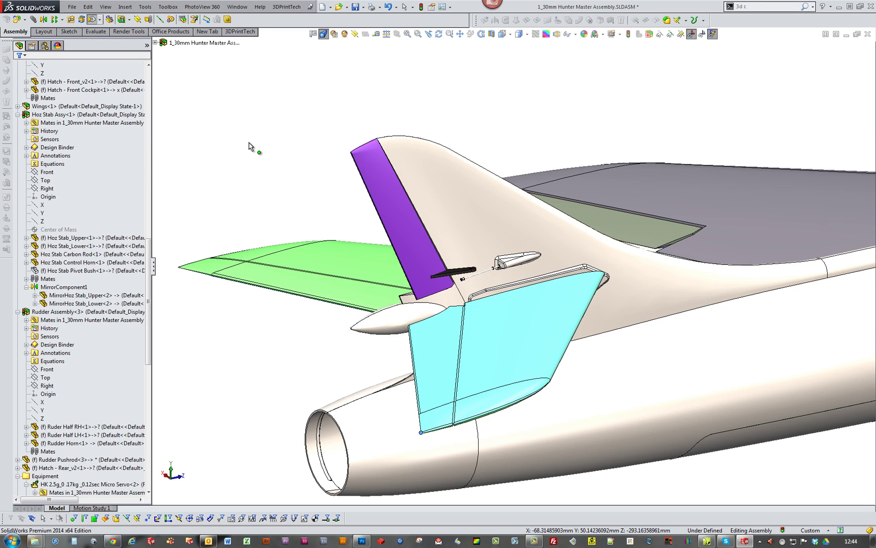
pyautogui.scroll(1, 248, 146)
pyautogui.rightClick(112, 162)
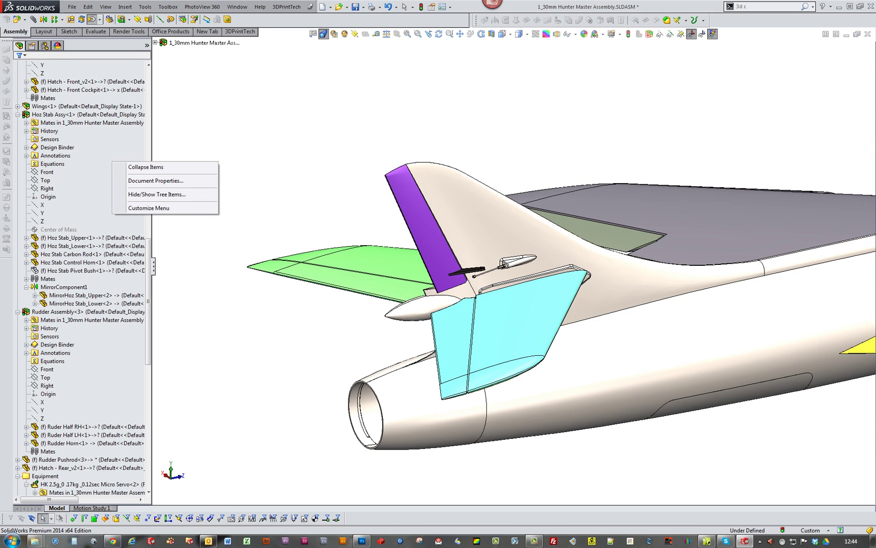
pyautogui.press('Escape')
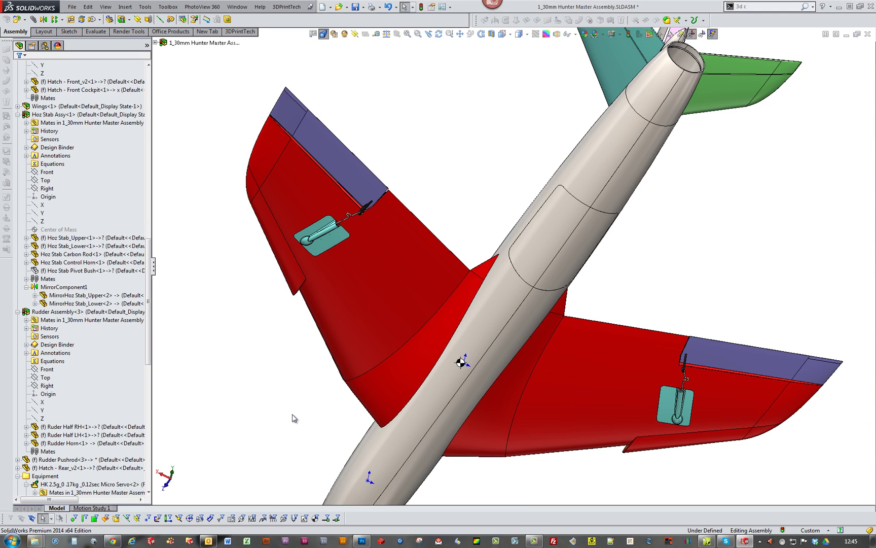
# Make the left wing's servo hatch on the underside transparent and hide it to expose the aileron servo.
pyautogui.scroll(-5, 322, 243)
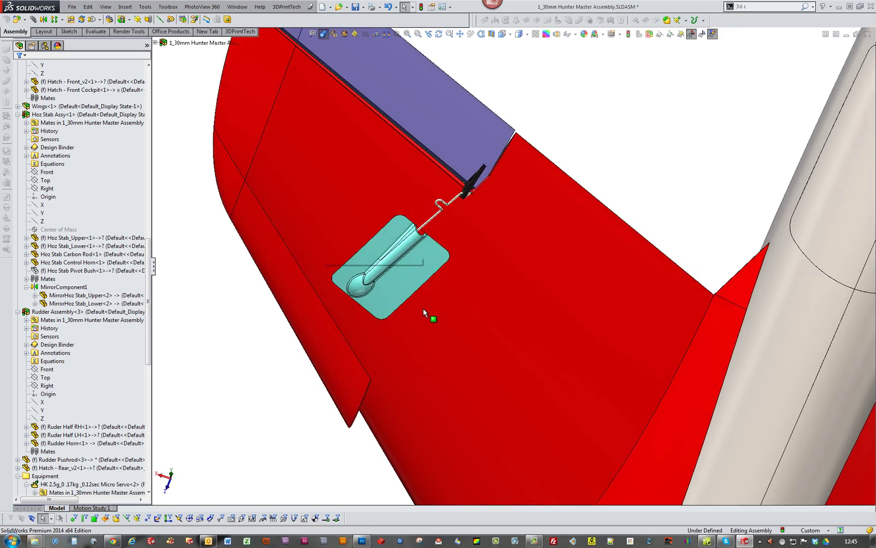
pyautogui.scroll(10, 453, 289)
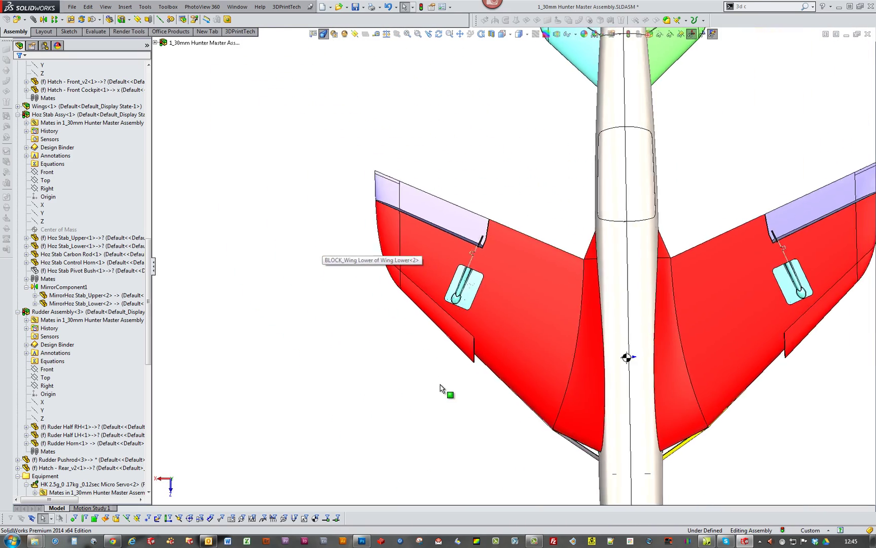
pyautogui.scroll(-5, 424, 345)
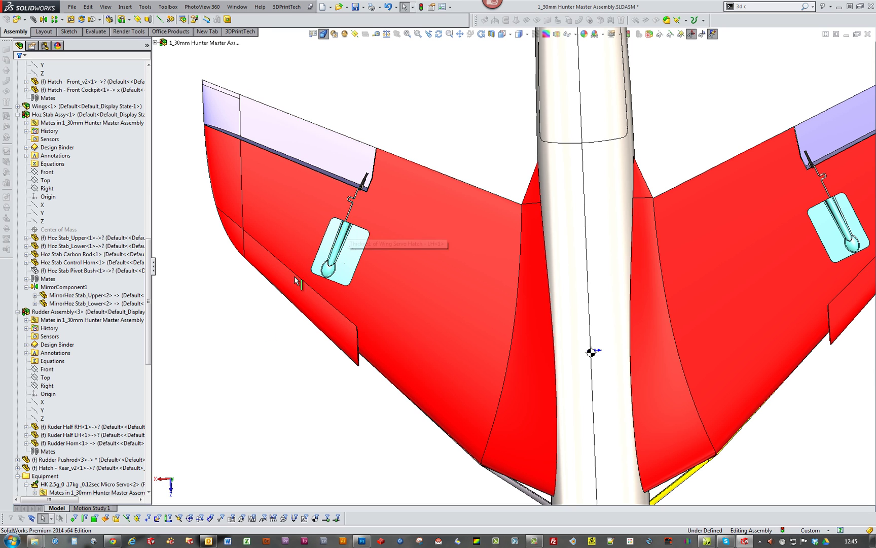
pyautogui.scroll(5, 305, 273)
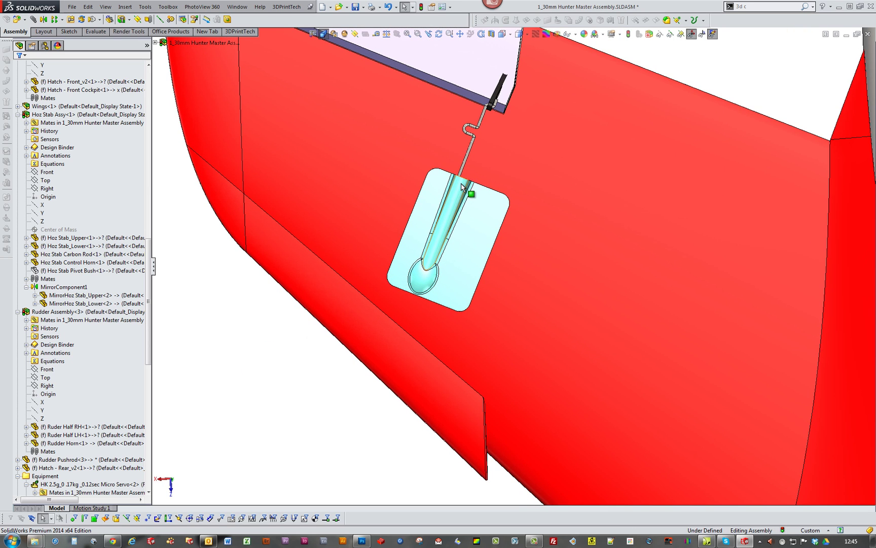
pyautogui.click(461, 187)
pyautogui.click(509, 135)
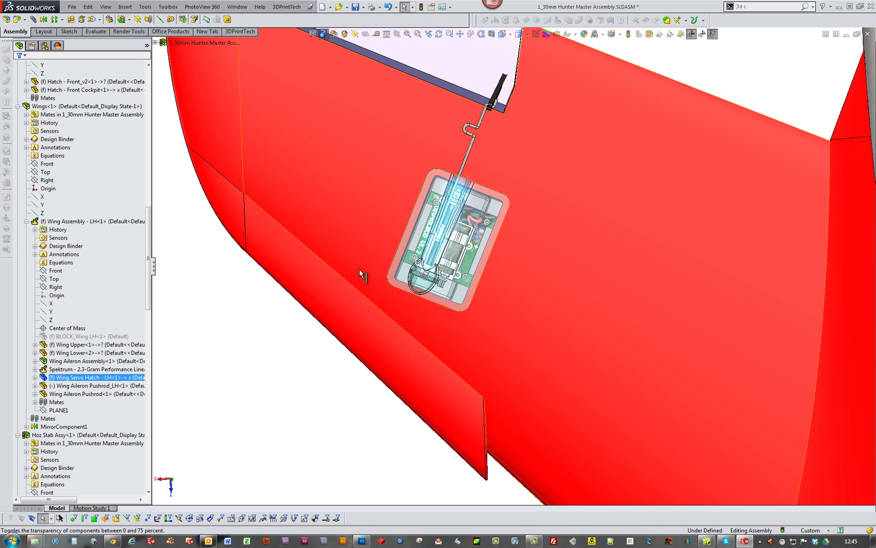
pyautogui.press('Escape')
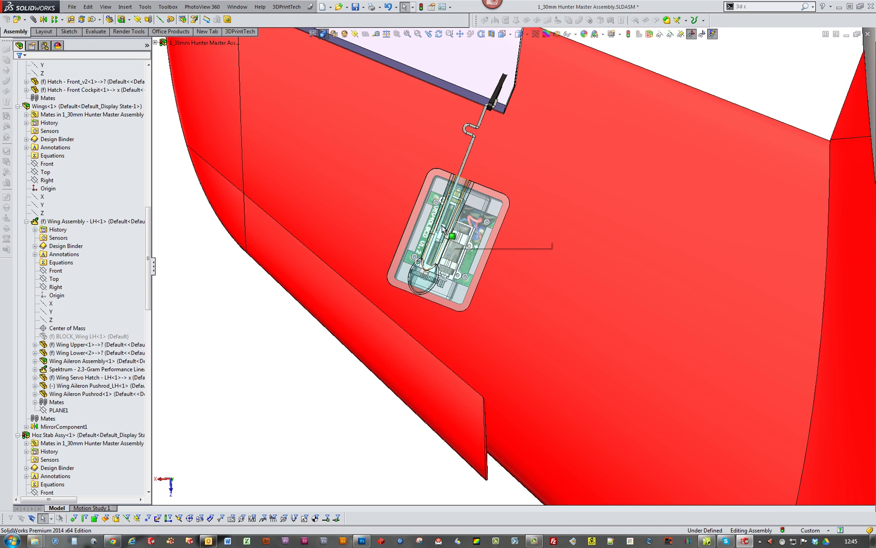
pyautogui.click(487, 241)
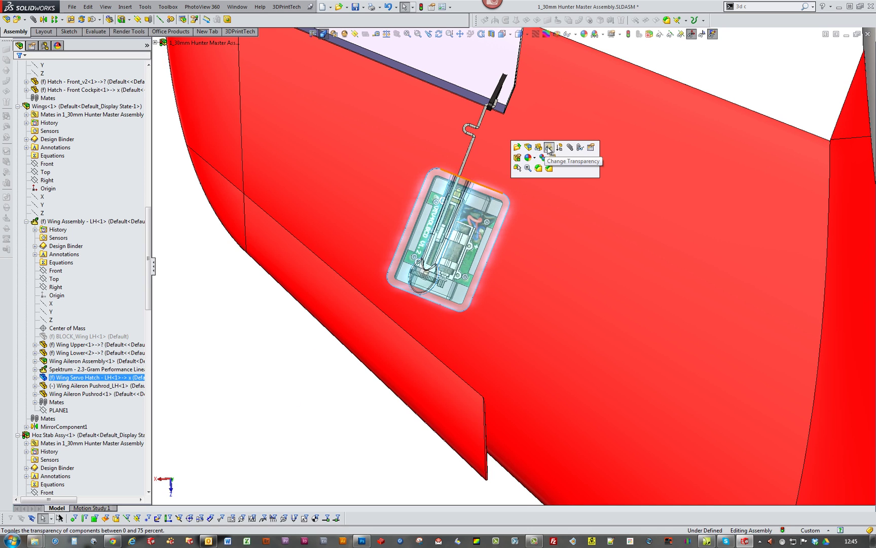
pyautogui.click(549, 147)
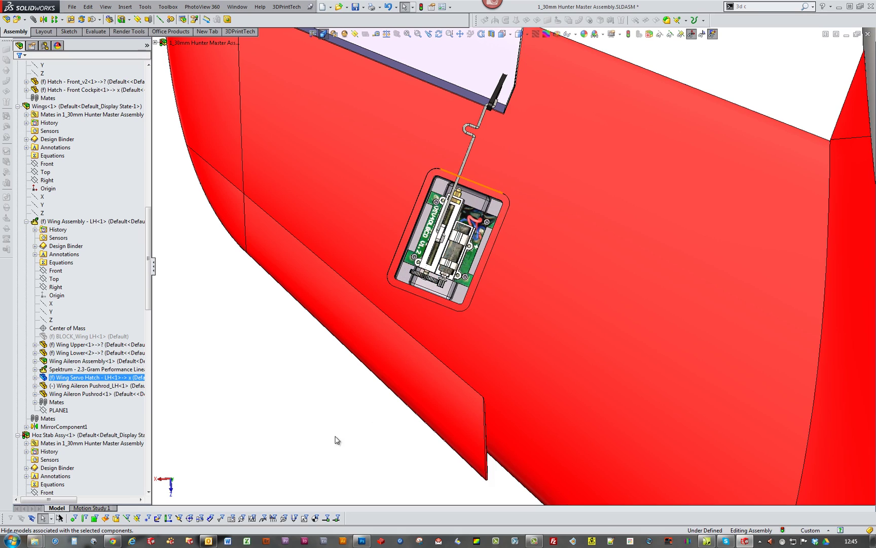
# Examine the Spektrum linear servo and aileron pushrod inside the open wing servo bay from several angles.
pyautogui.scroll(3, 420, 341)
pyautogui.moveTo(415, 313); pyautogui.dragTo(481, 255, button='middle')
pyautogui.scroll(-5, 472, 267)
pyautogui.scroll(4, 481, 255)
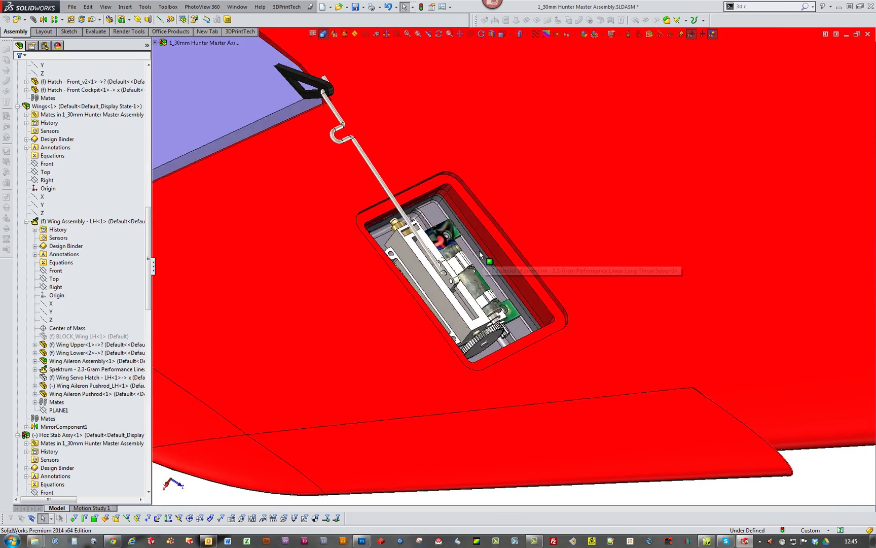
pyautogui.scroll(2, 532, 371)
pyautogui.moveTo(536, 375); pyautogui.dragTo(456, 294, button='middle')
pyautogui.scroll(-4, 474, 300)
pyautogui.scroll(5, 481, 303)
pyautogui.scroll(-5, 455, 293)
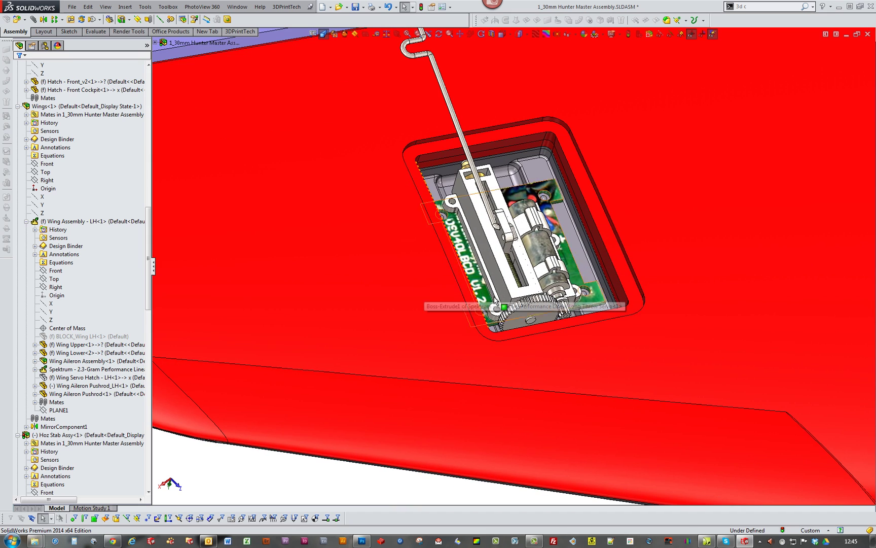
# Inspect how the left aileron pushrod runs from the open servo bay to the control horn, close up and across the wing.
pyautogui.scroll(3, 509, 293)
pyautogui.scroll(-1, 525, 274)
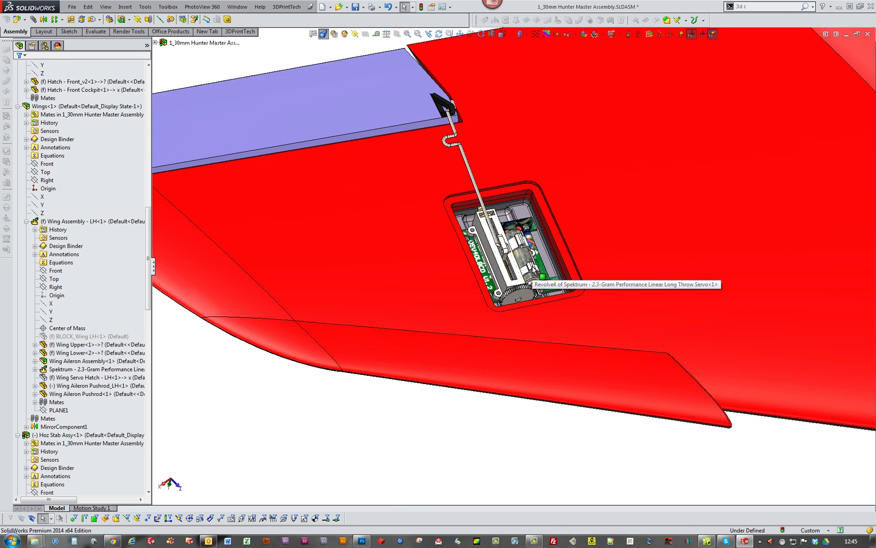
pyautogui.scroll(-3, 523, 276)
pyautogui.scroll(3, 505, 328)
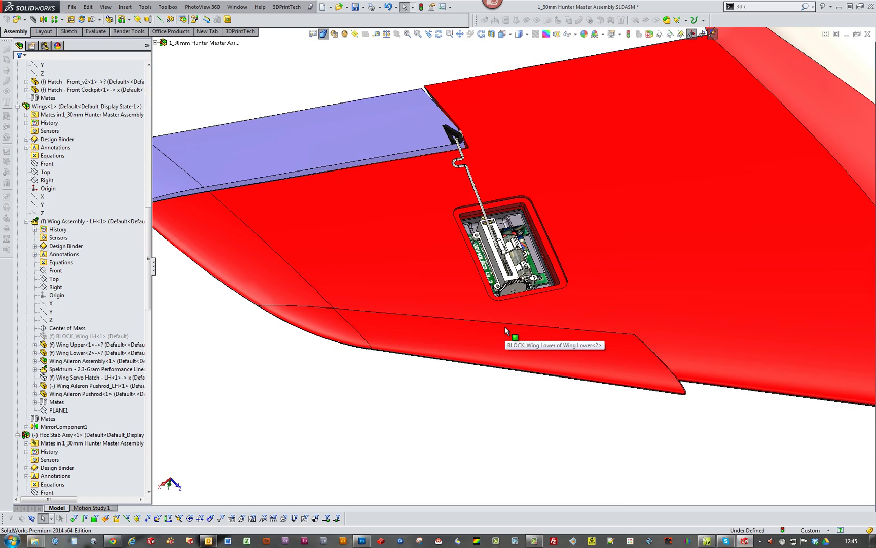
pyautogui.scroll(-3, 512, 312)
pyautogui.scroll(3, 510, 309)
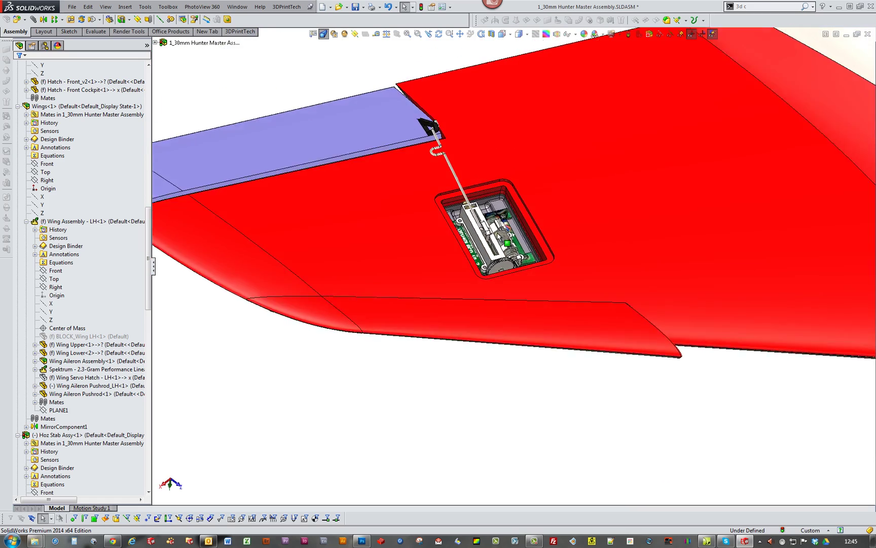
pyautogui.scroll(-4, 507, 261)
pyautogui.scroll(3, 507, 260)
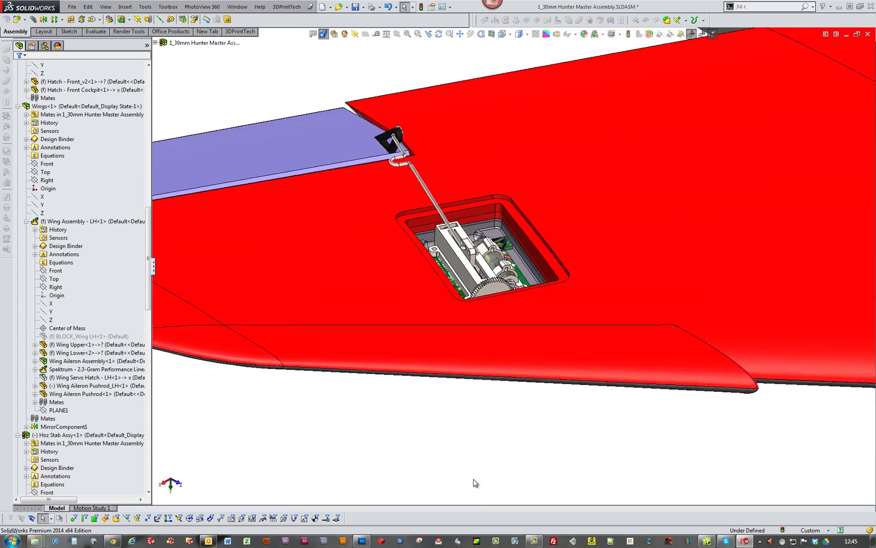
pyautogui.scroll(-4, 522, 315)
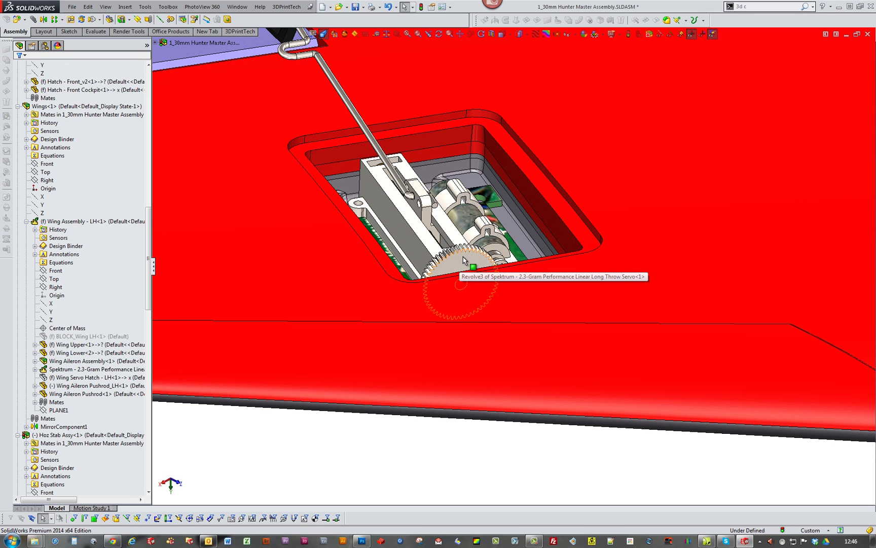
pyautogui.scroll(2, 467, 255)
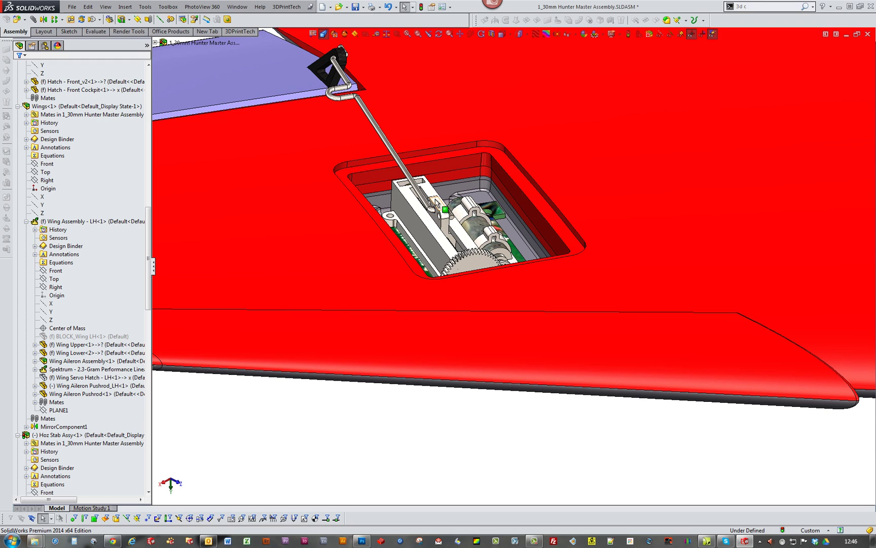
pyautogui.scroll(8, 412, 187)
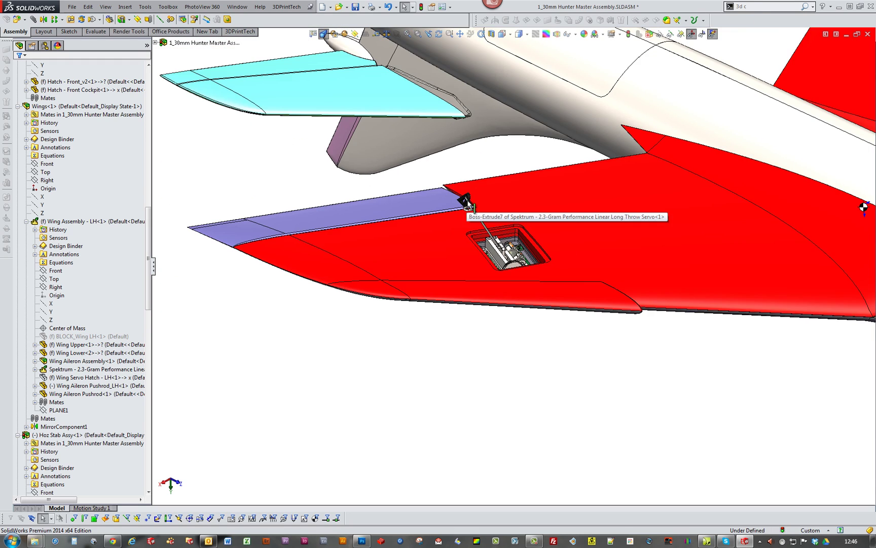
pyautogui.moveTo(524, 351); pyautogui.dragTo(528, 329, button='middle')
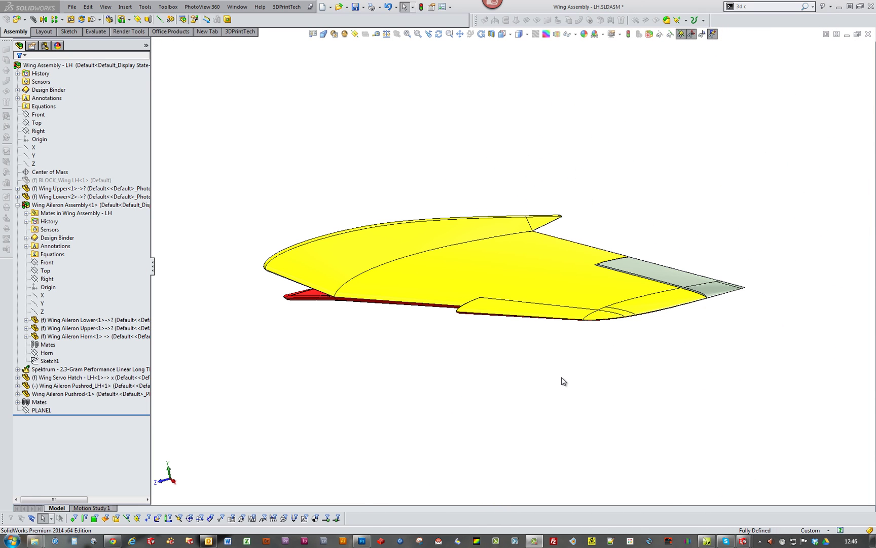
# Hide the servo hatch on the underside of the separately opened left wing assembly.
pyautogui.click(561, 378)
pyautogui.moveTo(631, 328); pyautogui.dragTo(601, 300, button='middle')
pyautogui.scroll(-5, 647, 301)
pyautogui.scroll(-2, 568, 300)
pyautogui.moveTo(531, 300)
pyautogui.mouseDown(button='middle')
pyautogui.moveTo(573, 305)
pyautogui.moveTo(480, 276)
pyautogui.moveTo(410, 282)
pyautogui.mouseUp(button='middle')
pyautogui.scroll(-3, 398, 290)
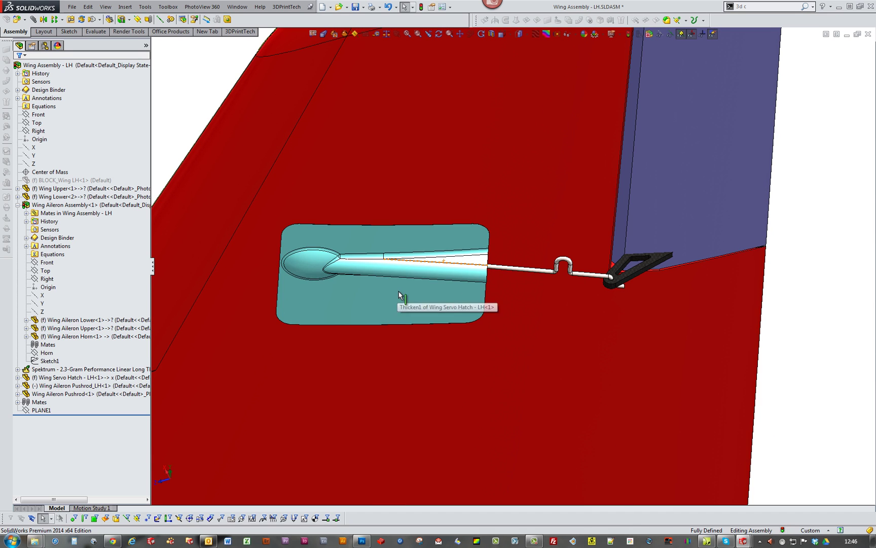
pyautogui.click(398, 290)
pyautogui.click(454, 239)
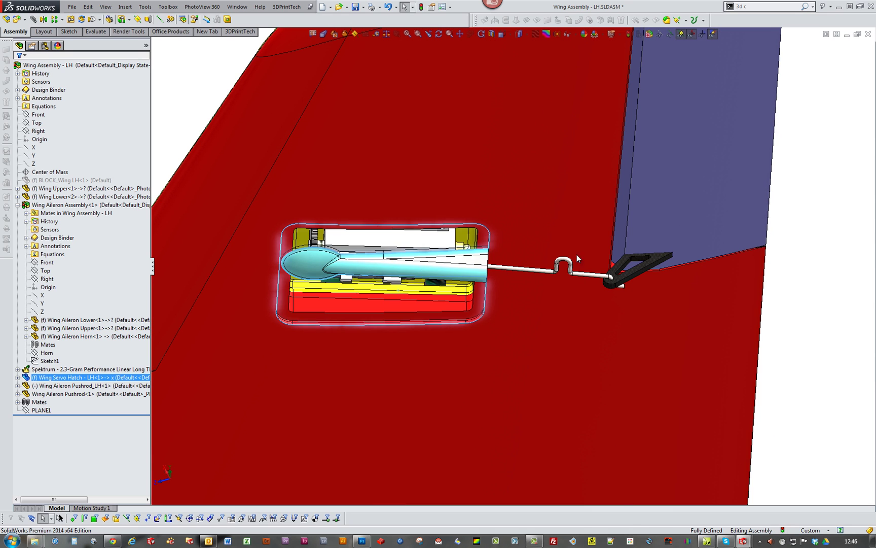
# Swing the left wing's aileron about its hinge to check that the pushrod and servo slide follow it.
pyautogui.moveTo(840, 310); pyautogui.dragTo(699, 293, button='middle')
pyautogui.scroll(3, 709, 295)
pyautogui.moveTo(590, 238); pyautogui.dragTo(575, 192)
pyautogui.click(594, 276)
pyautogui.moveTo(659, 244); pyautogui.dragTo(640, 282)
pyautogui.scroll(4, 640, 284)
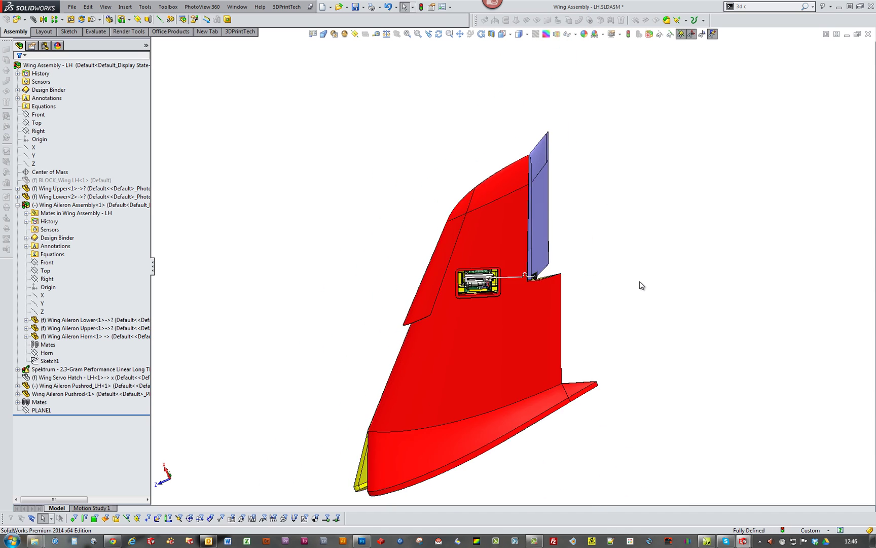
# Pivot the raised aileron downward while viewing the upper surface of the wing.
pyautogui.moveTo(640, 286); pyautogui.dragTo(627, 286, button='middle')
pyautogui.scroll(-4, 580, 311)
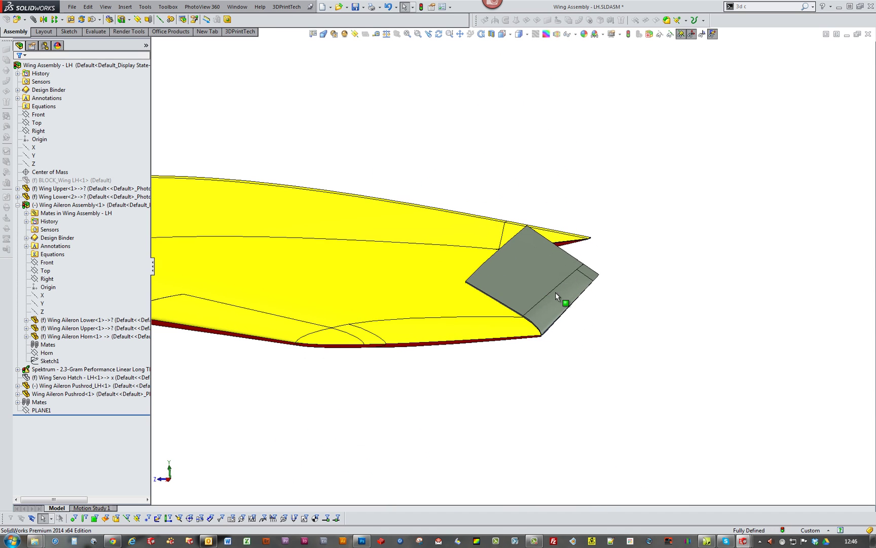
pyautogui.moveTo(554, 288); pyautogui.dragTo(578, 339)
pyautogui.click(666, 310)
# Examine the servo slide, pushrod bend and aileron horn on the wing underside from several angles.
pyautogui.scroll(5, 665, 310)
pyautogui.moveTo(572, 304)
pyautogui.mouseDown(button='middle')
pyautogui.moveTo(553, 305)
pyautogui.moveTo(492, 273)
pyautogui.moveTo(563, 289)
pyautogui.moveTo(645, 276)
pyautogui.mouseUp(button='middle')
pyautogui.scroll(-6, 487, 296)
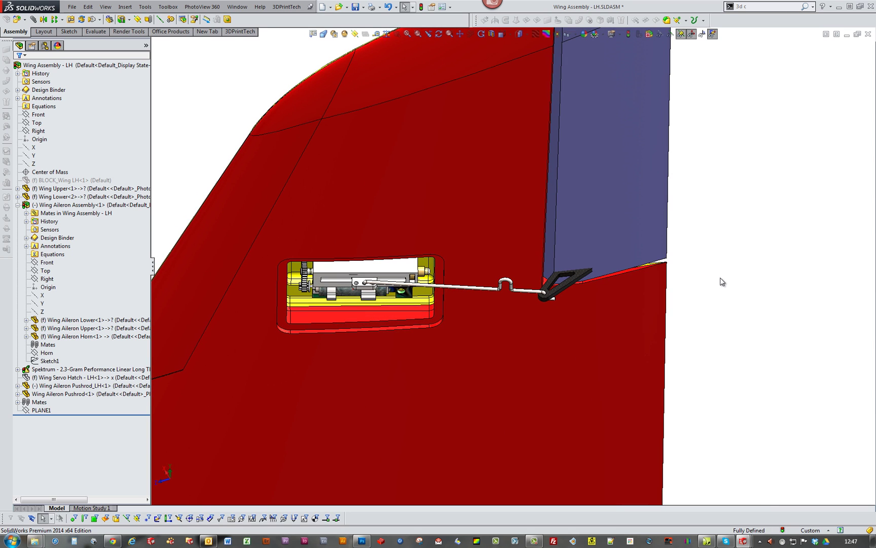
pyautogui.moveTo(722, 281); pyautogui.dragTo(589, 278, button='middle')
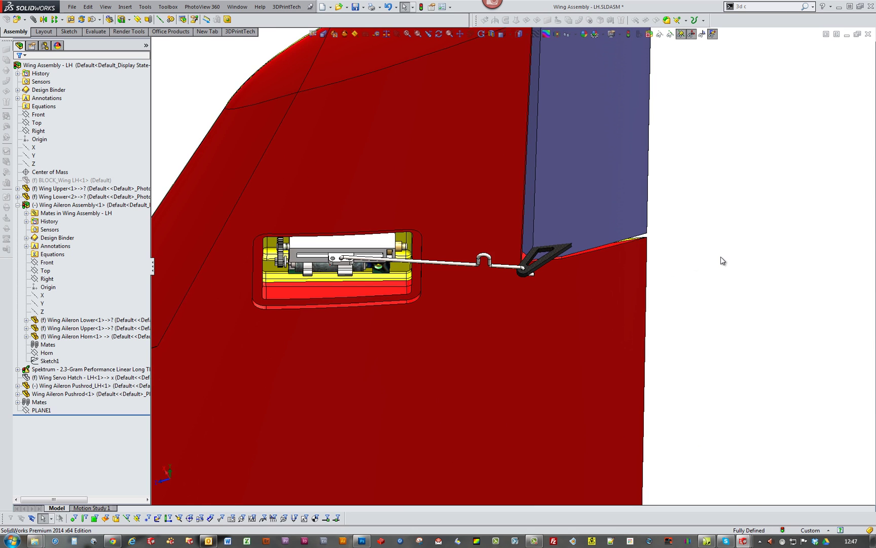
pyautogui.scroll(3, 722, 261)
pyautogui.moveTo(722, 261)
pyautogui.mouseDown(button='middle')
pyautogui.moveTo(532, 274)
pyautogui.moveTo(722, 265)
pyautogui.moveTo(614, 279)
pyautogui.mouseUp(button='middle')
pyautogui.scroll(-4, 532, 273)
pyautogui.scroll(4, 724, 265)
pyautogui.scroll(-3, 516, 243)
pyautogui.moveTo(516, 243); pyautogui.dragTo(639, 235, button='middle')
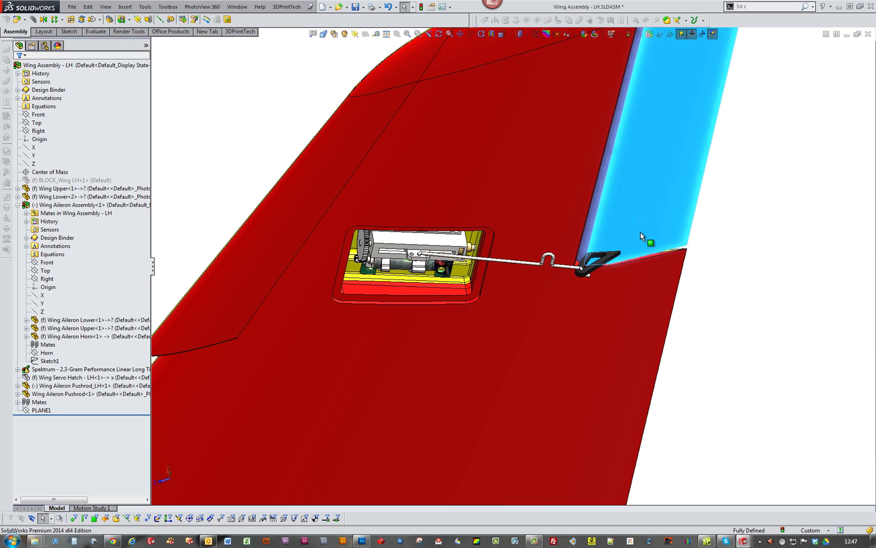
# Move the lower aileron surface again to check the horn and pushrod motion from behind the wing.
pyautogui.moveTo(640, 232); pyautogui.dragTo(702, 282)
pyautogui.moveTo(702, 283); pyautogui.dragTo(629, 247, button='middle')
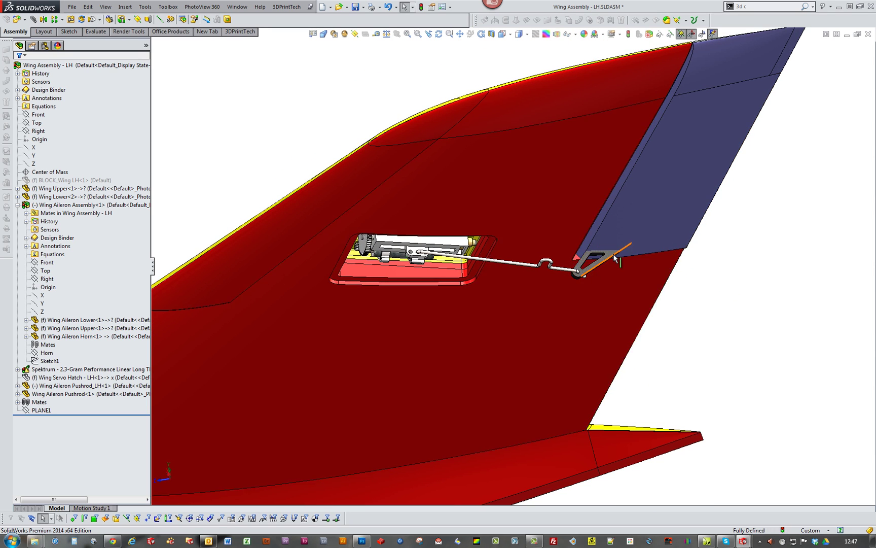
pyautogui.scroll(3, 704, 261)
pyautogui.scroll(-2, 598, 244)
pyautogui.click(587, 250)
pyautogui.moveTo(587, 250)
pyautogui.mouseDown()
pyautogui.moveTo(573, 268)
pyautogui.moveTo(604, 226)
pyautogui.moveTo(589, 254)
pyautogui.moveTo(591, 231)
pyautogui.moveTo(590, 249)
pyautogui.moveTo(591, 240)
pyautogui.mouseUp()
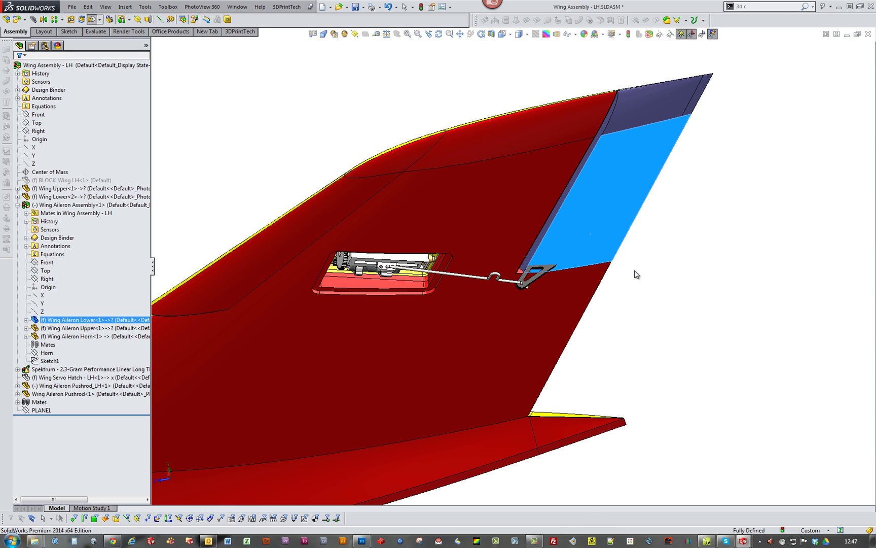
# Bring the aileron back roughly in line with the wing's trailing edge.
pyautogui.moveTo(634, 271); pyautogui.dragTo(633, 300, button='middle')
pyautogui.click(634, 299)
pyautogui.moveTo(637, 305)
pyautogui.mouseDown()
pyautogui.moveTo(638, 327)
pyautogui.moveTo(632, 297)
pyautogui.moveTo(635, 325)
pyautogui.moveTo(627, 302)
pyautogui.moveTo(600, 281)
pyautogui.moveTo(663, 359)
pyautogui.moveTo(641, 309)
pyautogui.moveTo(629, 312)
pyautogui.mouseUp()
pyautogui.click(661, 293)
pyautogui.scroll(4, 659, 251)
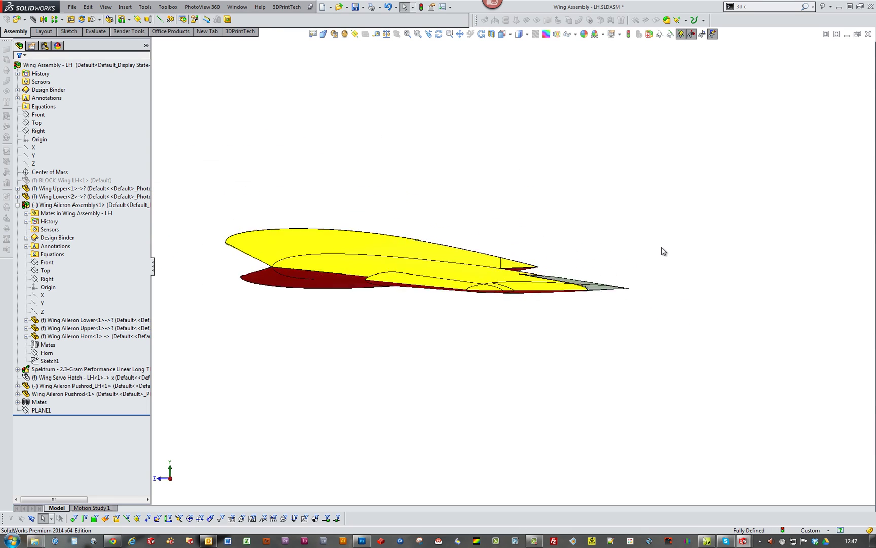
# Examine the whole wing underside with its open servo bay, pushrod and realigned aileron.
pyautogui.scroll(-3, 542, 320)
pyautogui.moveTo(655, 253); pyautogui.dragTo(514, 321, button='middle')
pyautogui.scroll(3, 542, 321)
pyautogui.scroll(-4, 527, 334)
pyautogui.scroll(2, 514, 321)
pyautogui.scroll(-2, 516, 315)
pyautogui.moveTo(578, 289); pyautogui.dragTo(550, 305, button='middle')
pyautogui.hotkey('ctrl', 'shift', 'z')
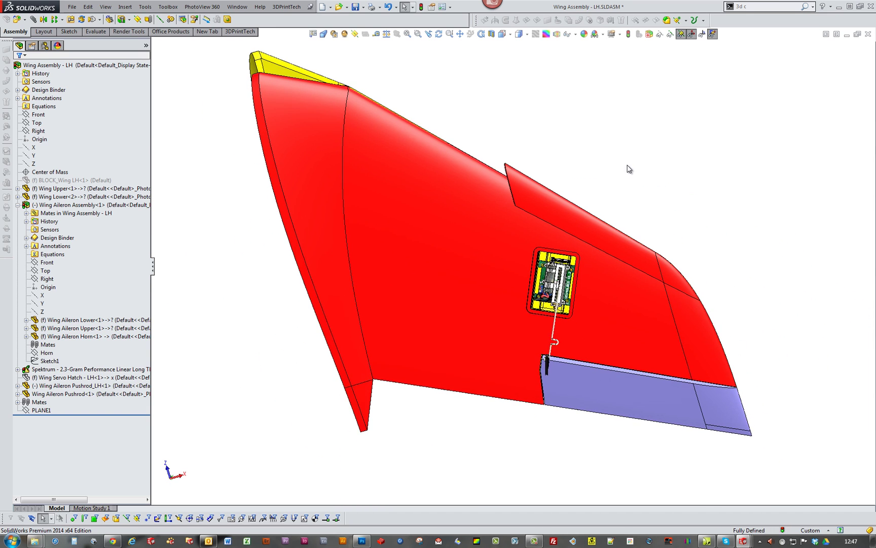
# Close the left wing assembly and inspect the mirrored linear servo in the opposite wing of the master assembly.
pyautogui.click(868, 34)
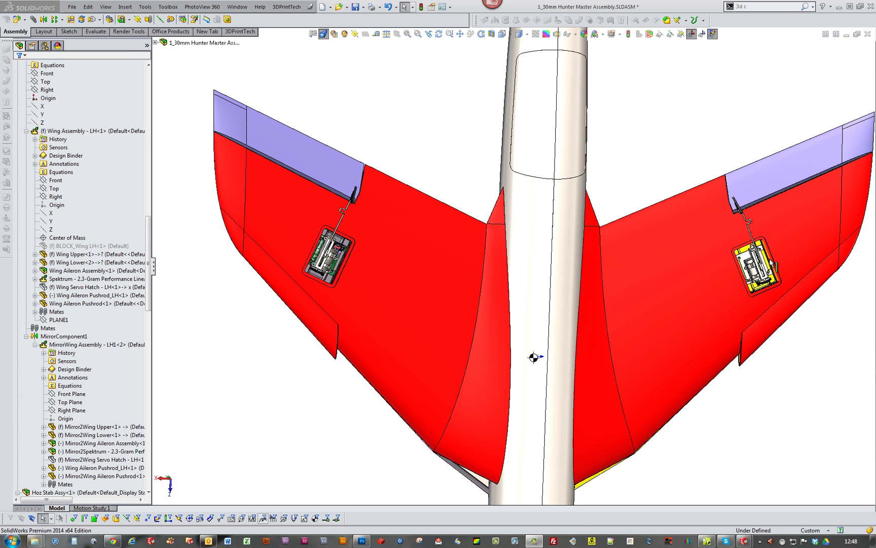
pyautogui.moveTo(422, 278); pyautogui.dragTo(313, 234, button='middle')
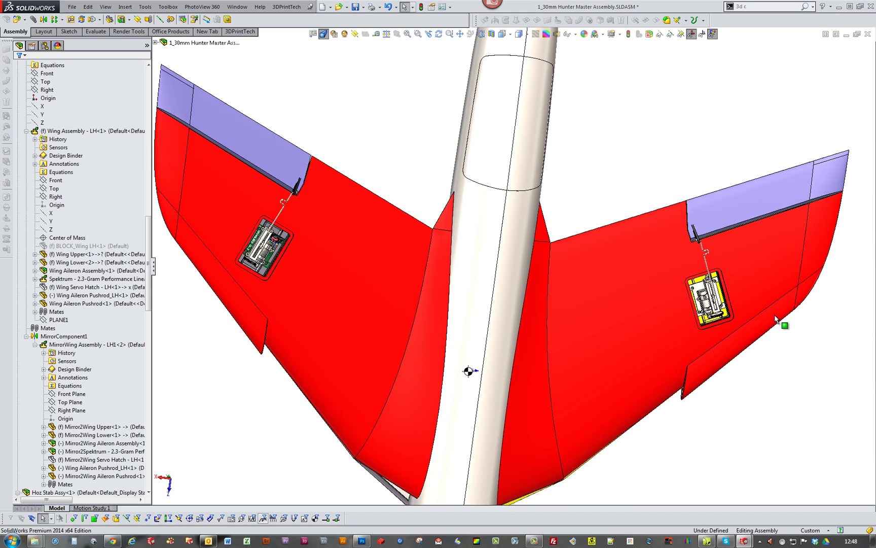
pyautogui.moveTo(779, 318); pyautogui.dragTo(709, 310, button='middle')
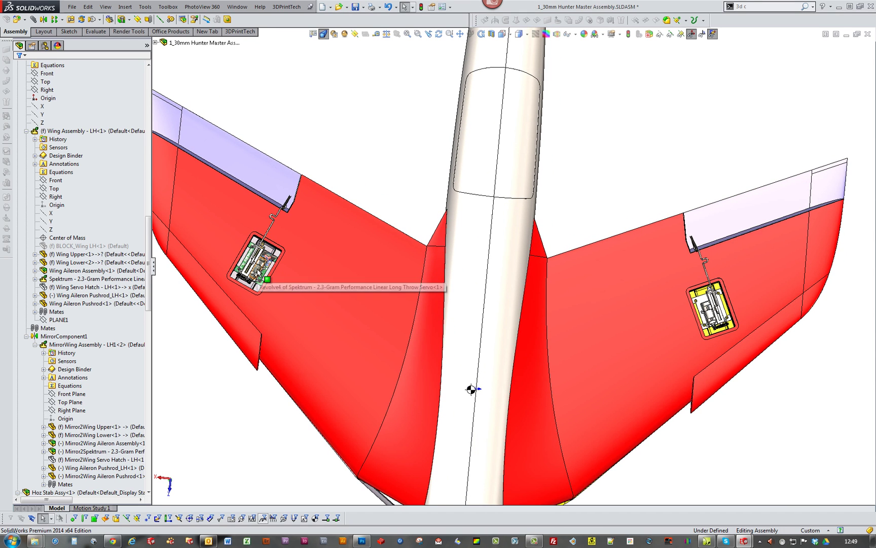
pyautogui.scroll(-5, 720, 318)
pyautogui.scroll(-3, 735, 307)
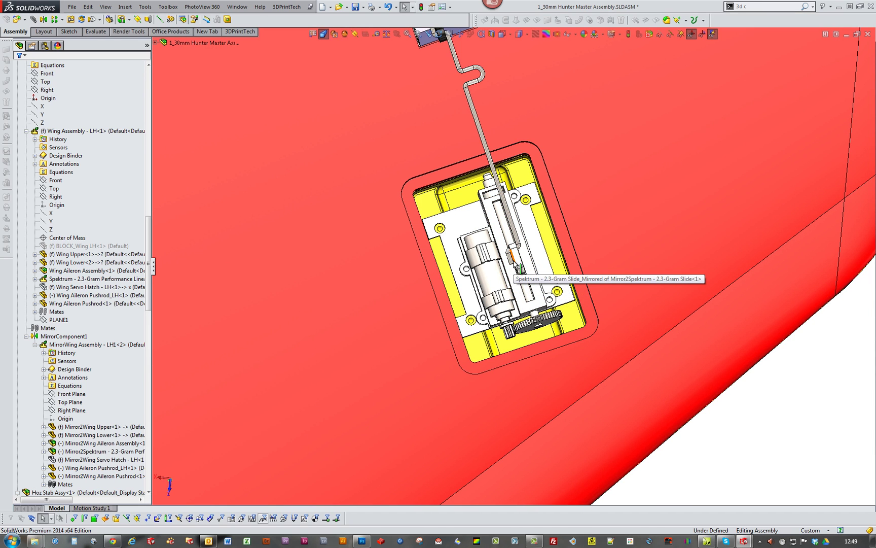
pyautogui.scroll(2, 514, 265)
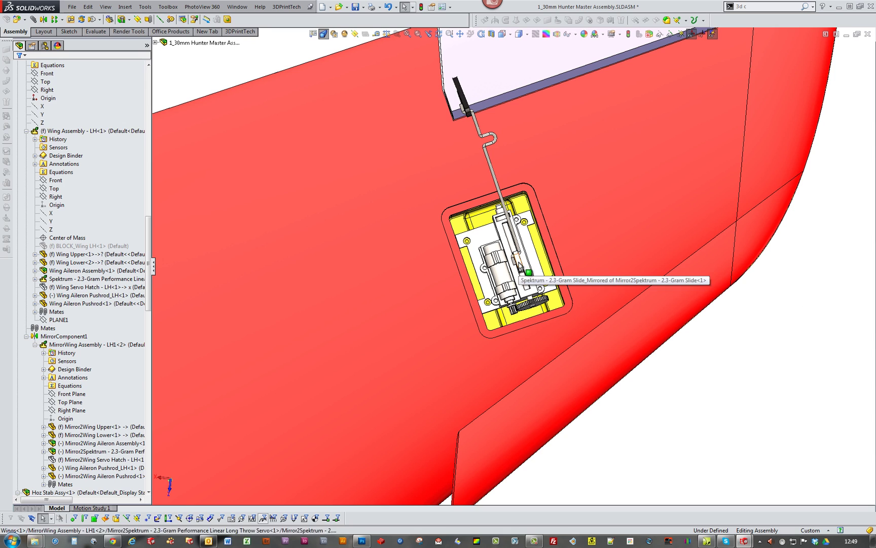
# Highlight the mirrored servo's motor and slide housing in turn, and clear the selection.
pyautogui.click(507, 276)
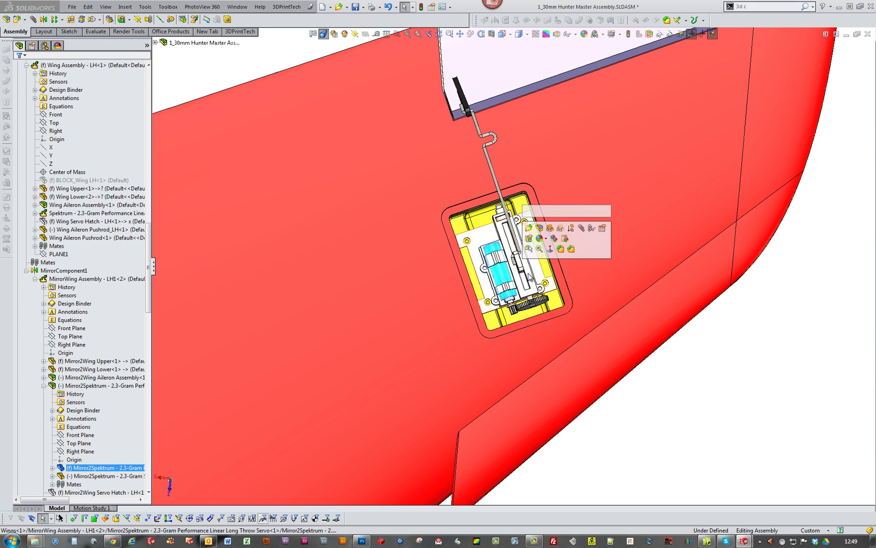
pyautogui.click(517, 254)
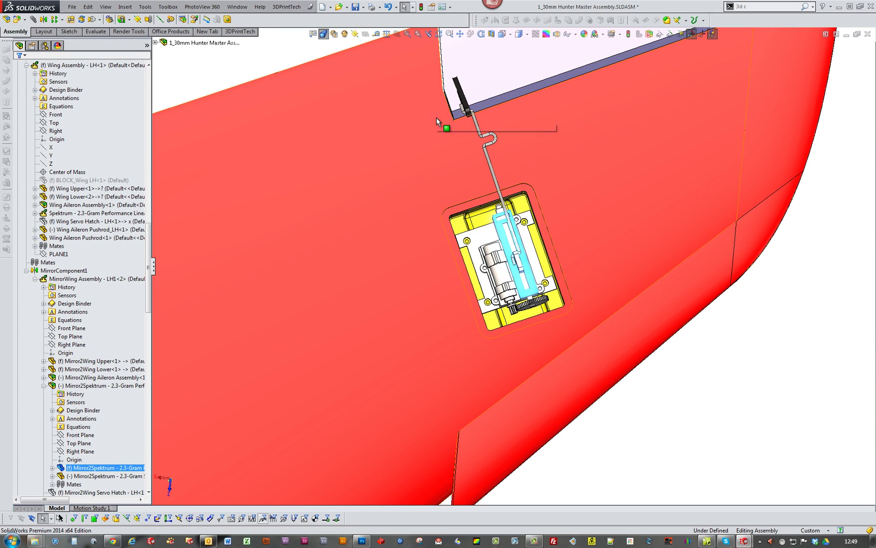
pyautogui.click(695, 416)
pyautogui.scroll(8, 685, 388)
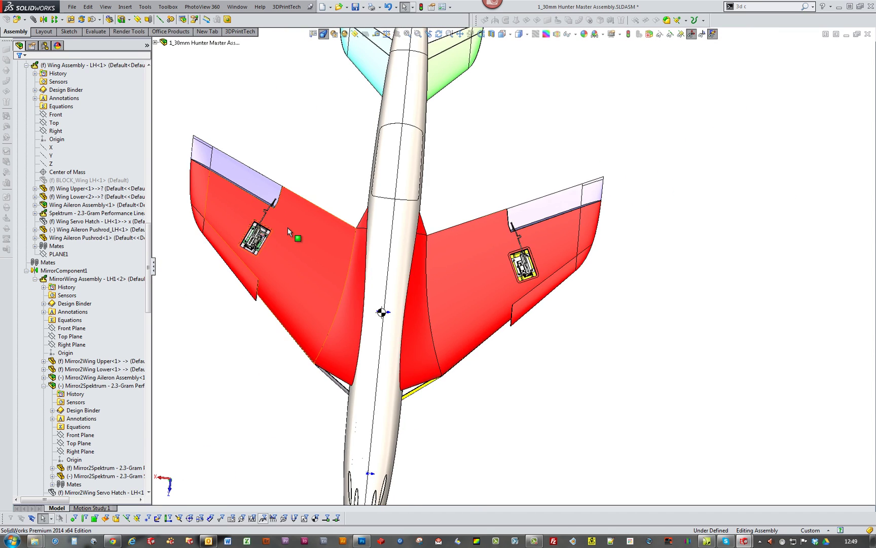
# Compare the aileron servo and pushrod layout in the left wing with its mirrored counterpart.
pyautogui.scroll(-5, 285, 230)
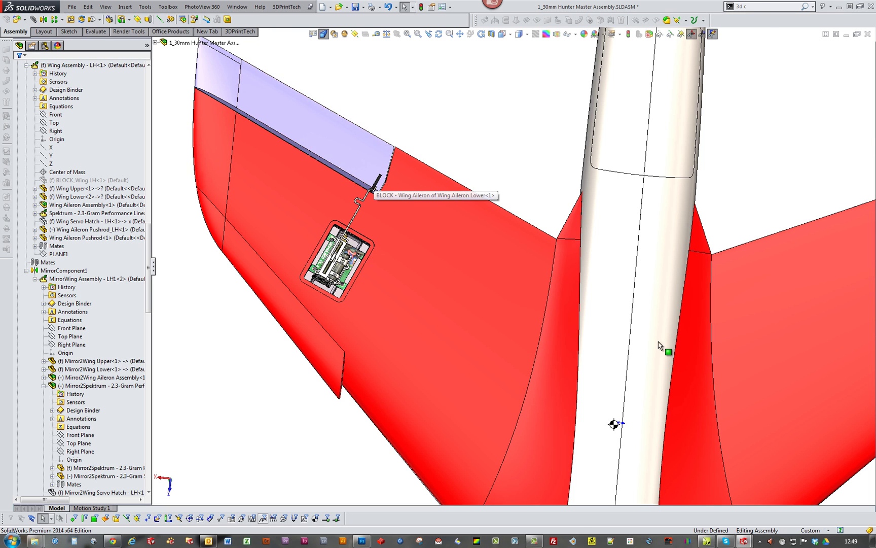
pyautogui.scroll(5, 695, 352)
pyautogui.scroll(-5, 559, 232)
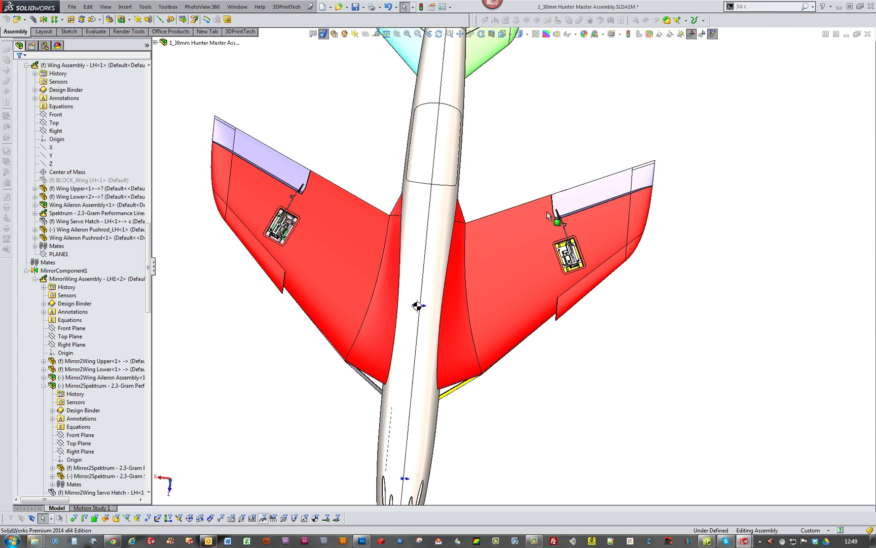
pyautogui.scroll(-1, 560, 231)
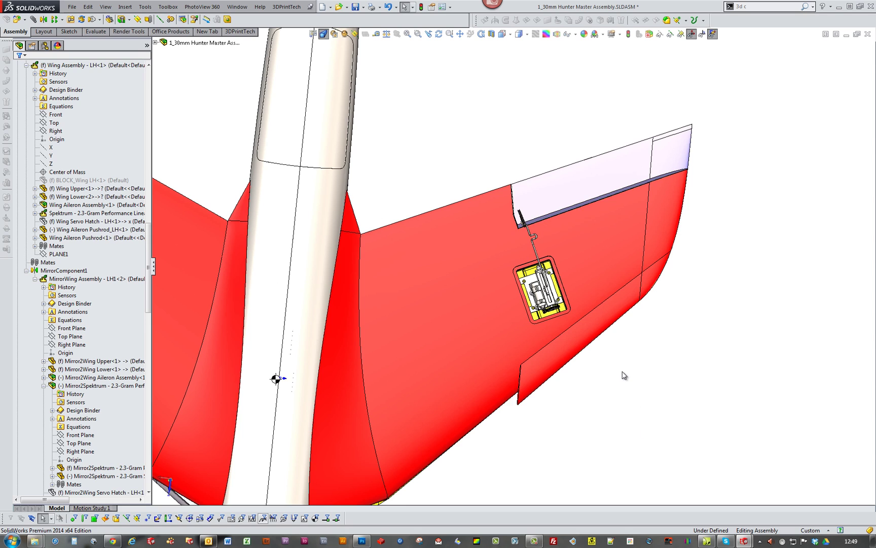
pyautogui.scroll(-2, 569, 294)
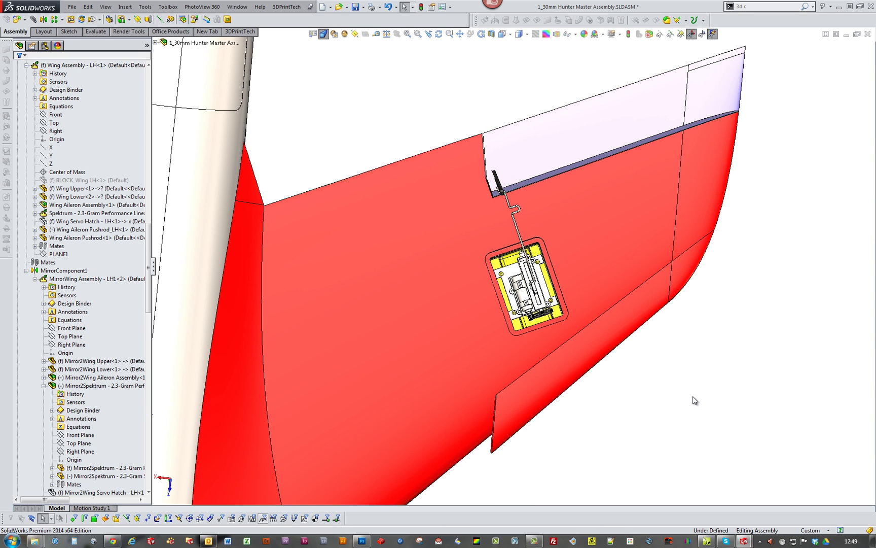
# Highlight the mirrored lower aileron beside its horn, clear the selection, and review both wing undersides together.
pyautogui.click(496, 173)
pyautogui.click(511, 173)
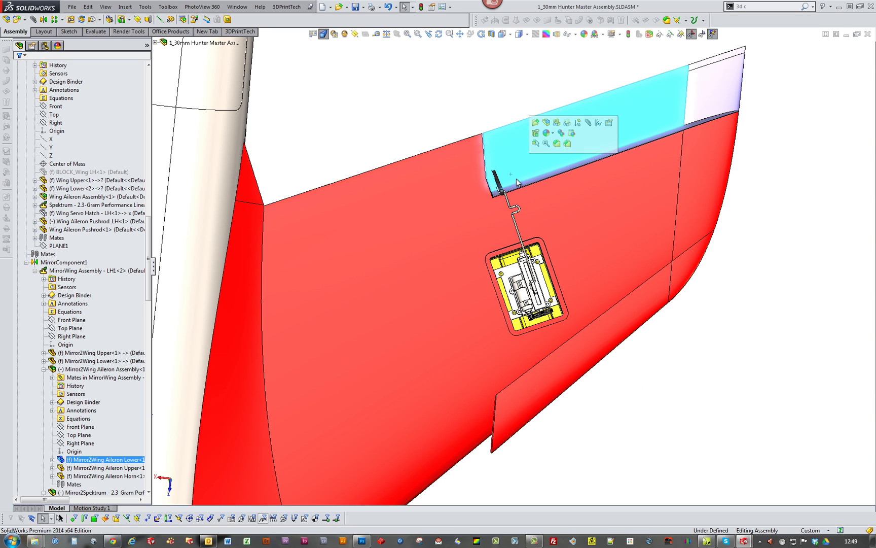
pyautogui.press('Escape')
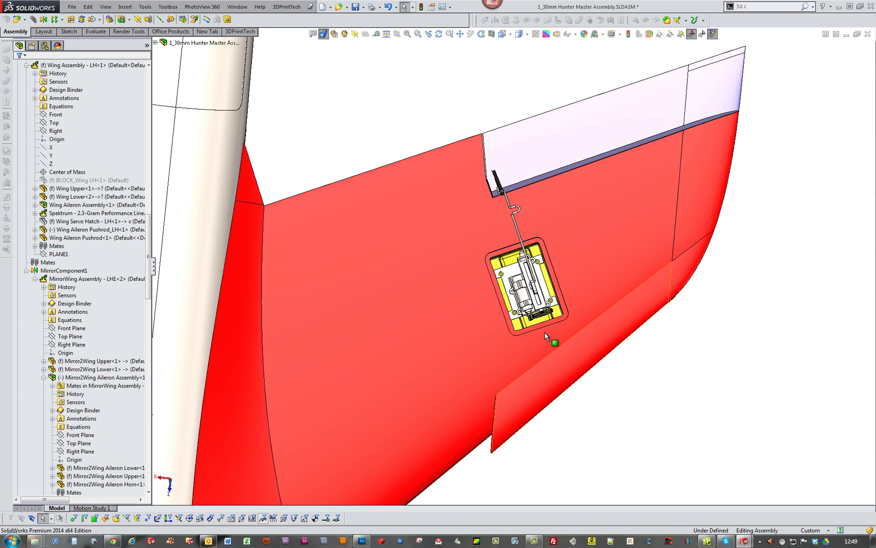
pyautogui.scroll(3, 545, 332)
pyautogui.scroll(3, 526, 298)
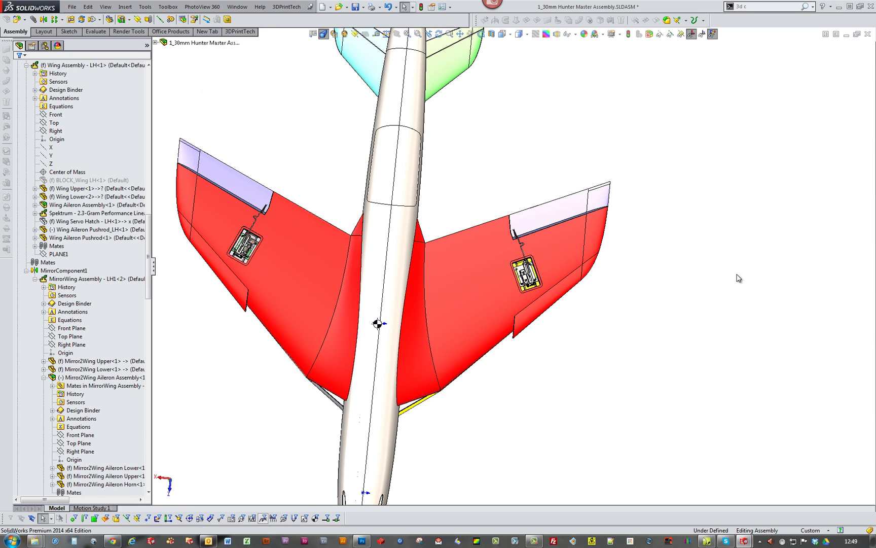
pyautogui.scroll(-3, 290, 260)
pyautogui.scroll(3, 689, 303)
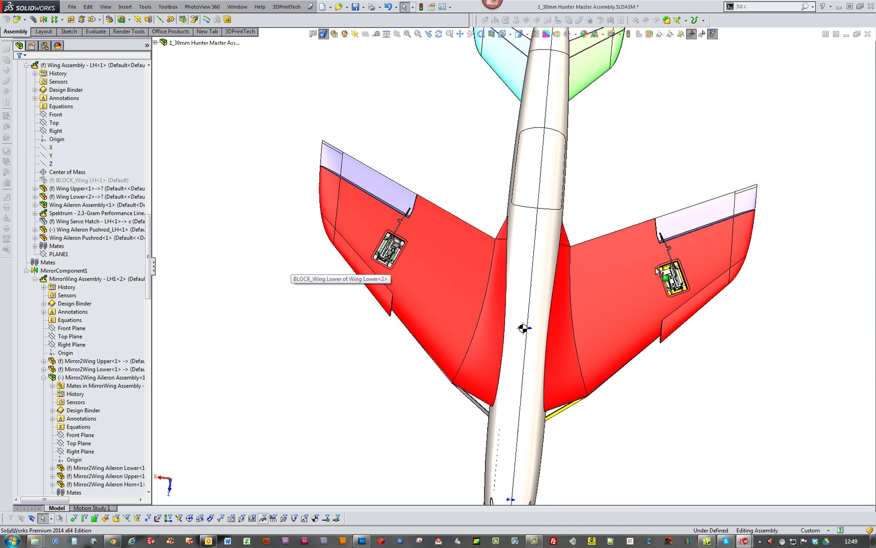
# Examine the servo pockets and aileron linkages under both wings, and view the whole aircraft from above the nose.
pyautogui.scroll(3, 689, 358)
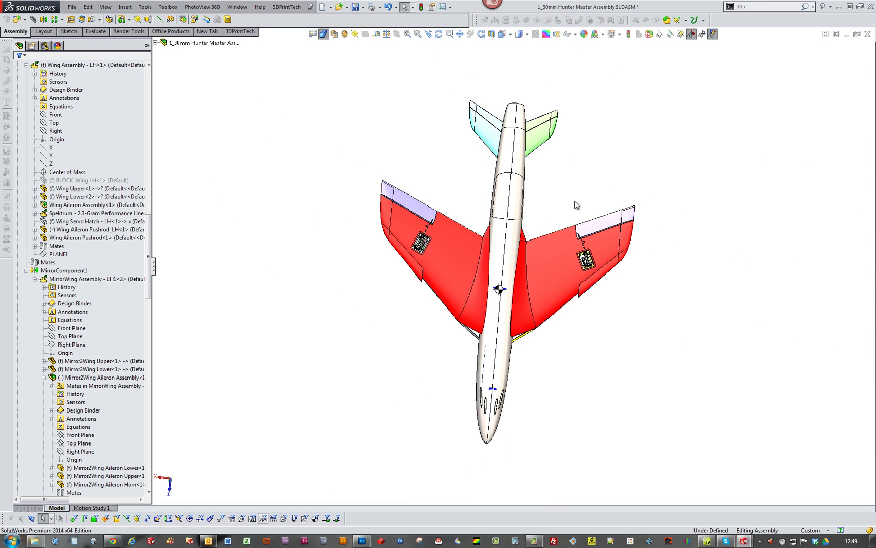
pyautogui.scroll(-3, 545, 231)
pyautogui.moveTo(708, 321); pyautogui.dragTo(620, 306, button='middle')
pyautogui.scroll(-1, 692, 337)
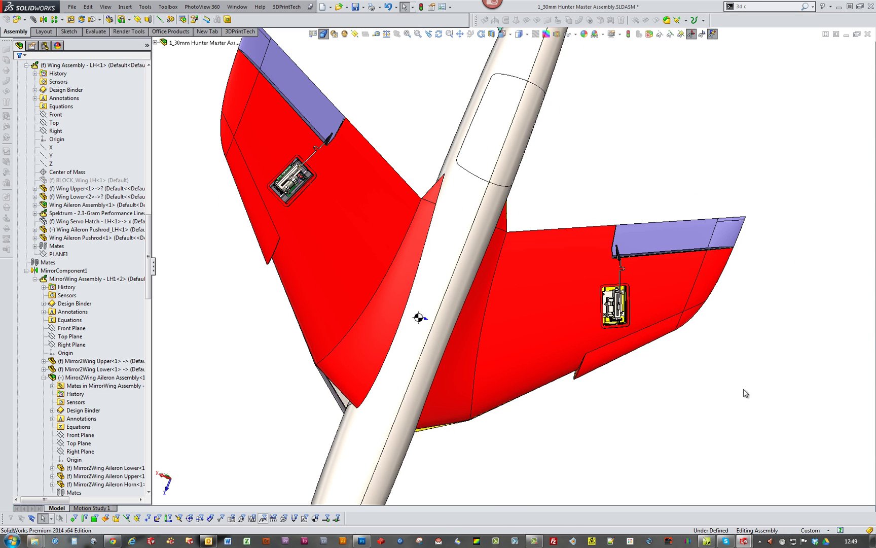
pyautogui.scroll(3, 680, 392)
pyautogui.moveTo(680, 392); pyautogui.dragTo(680, 392, button='middle')
pyautogui.scroll(-3, 535, 328)
pyautogui.moveTo(536, 328); pyautogui.dragTo(528, 318, button='middle')
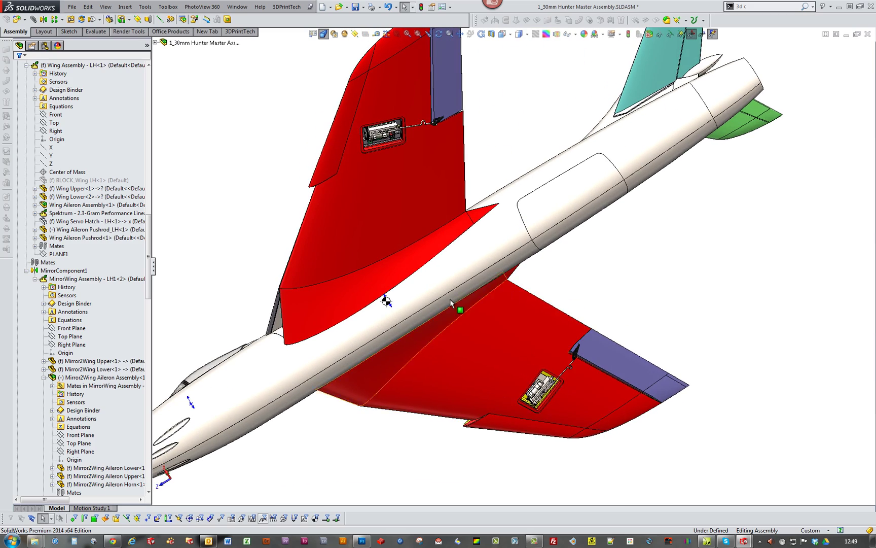
pyautogui.moveTo(729, 294); pyautogui.dragTo(366, 136, button='middle')
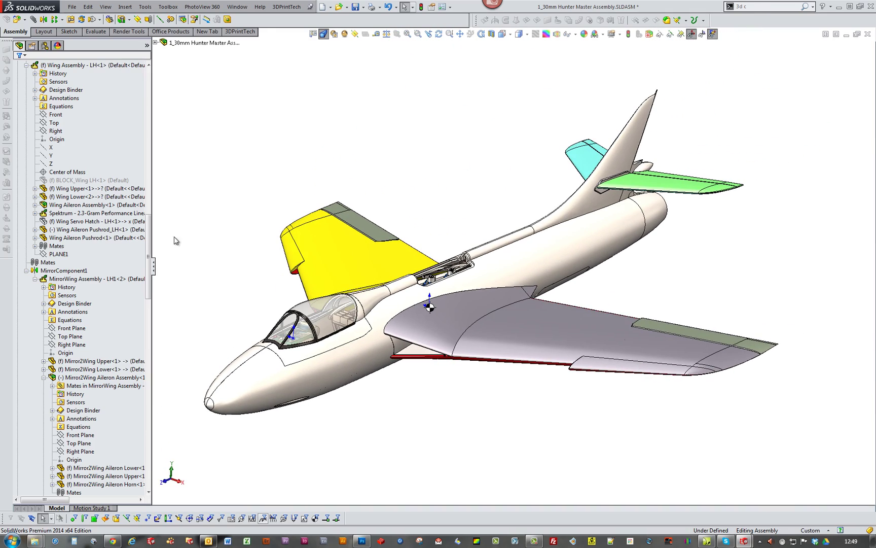
# Collapse the mirrored wing component and all other expanded items in the master assembly's component tree.
pyautogui.click(51, 272)
pyautogui.press('Escape')
pyautogui.click(35, 279)
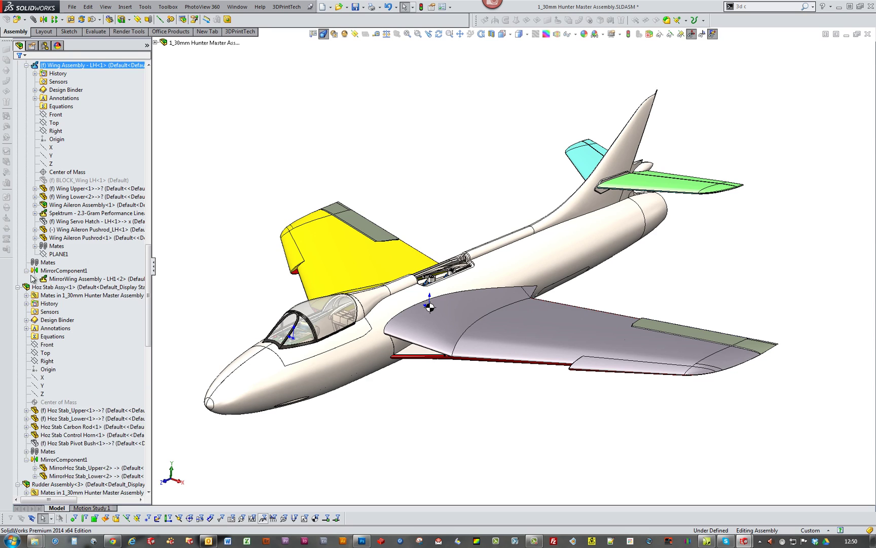
pyautogui.click(25, 271)
pyautogui.rightClick(114, 126)
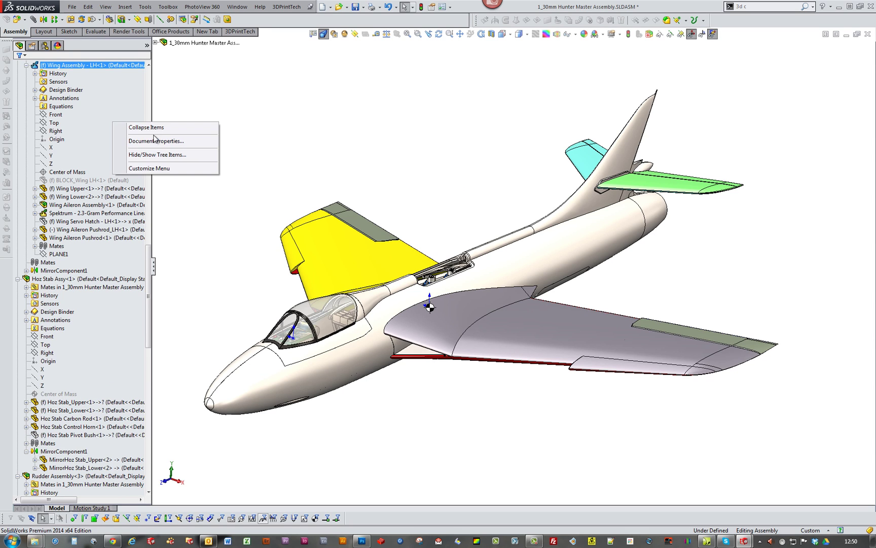
pyautogui.click(152, 127)
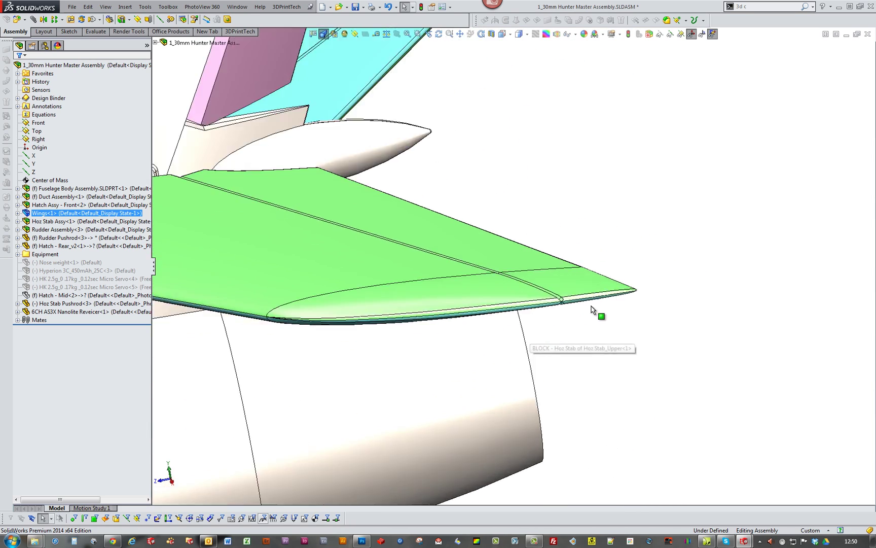
# Inspect the horizontal stabiliser's tip up close and its placement on the tail relative to the fin and fuselage.
pyautogui.scroll(-3, 585, 300)
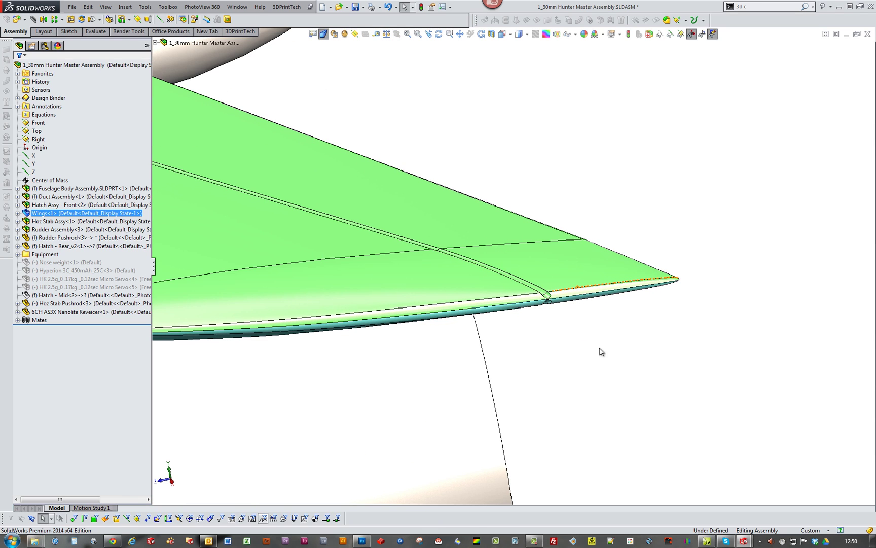
pyautogui.scroll(8, 596, 322)
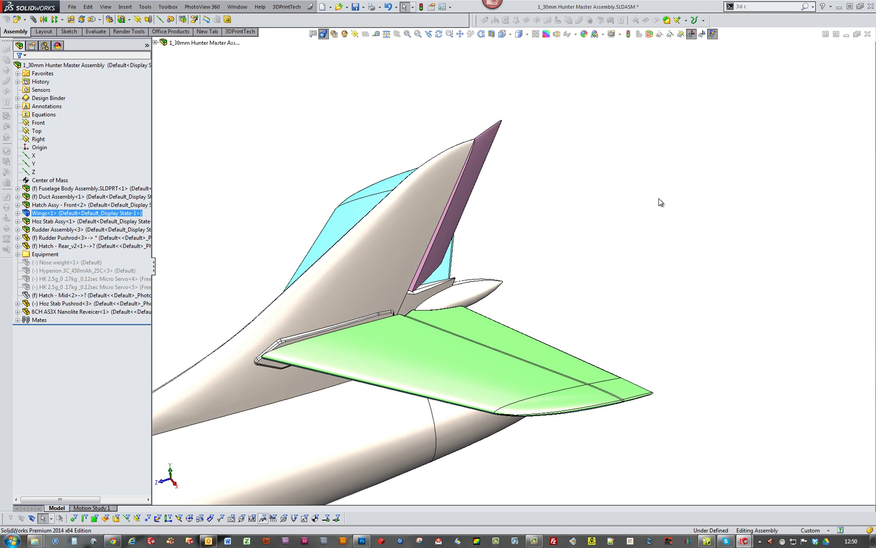
pyautogui.scroll(5, 640, 236)
pyautogui.scroll(-3, 473, 300)
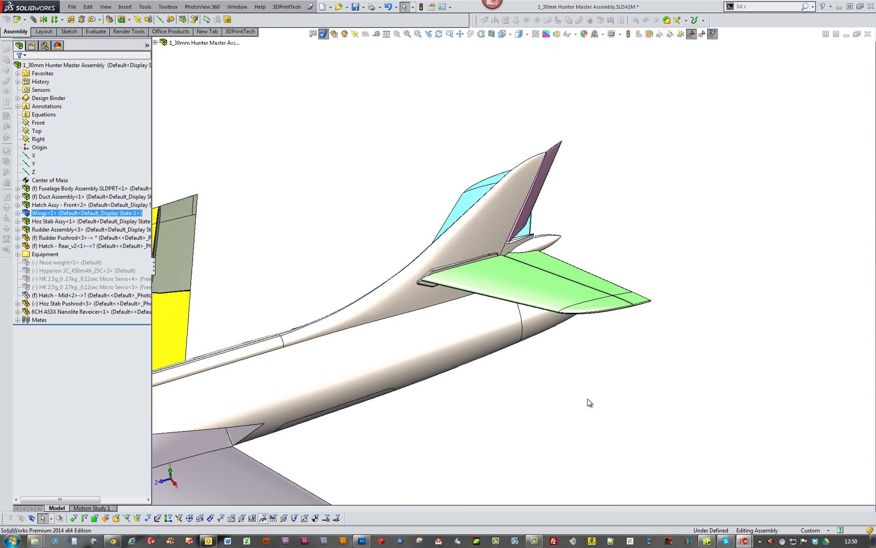
pyautogui.scroll(3, 585, 332)
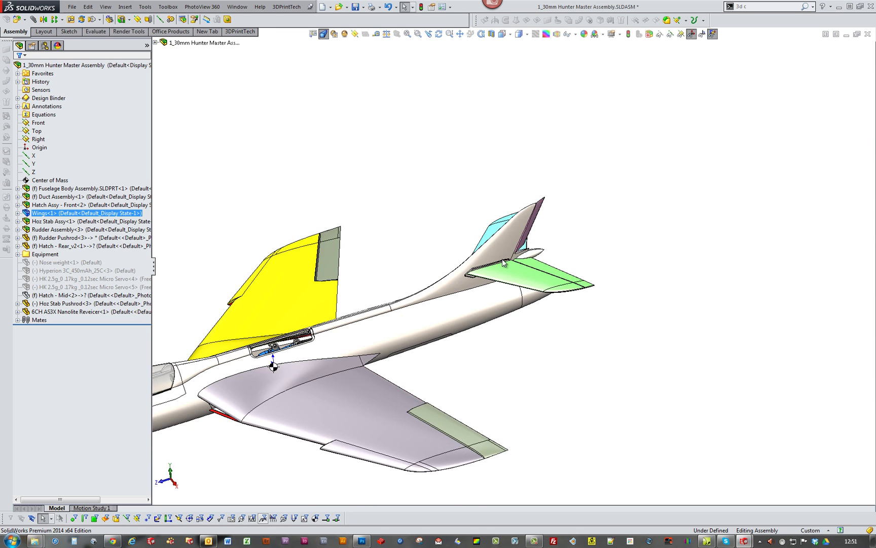
pyautogui.scroll(-3, 499, 257)
pyautogui.scroll(4, 530, 337)
pyautogui.scroll(-2, 541, 285)
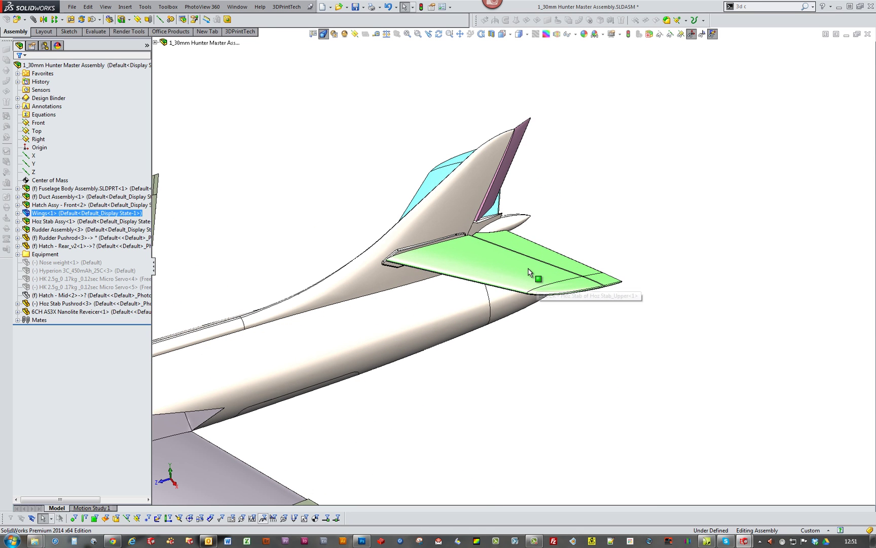
# Make the upper skin of the green horizontal stabiliser transparent to expose its internal pockets and carbon rod.
pyautogui.click(530, 268)
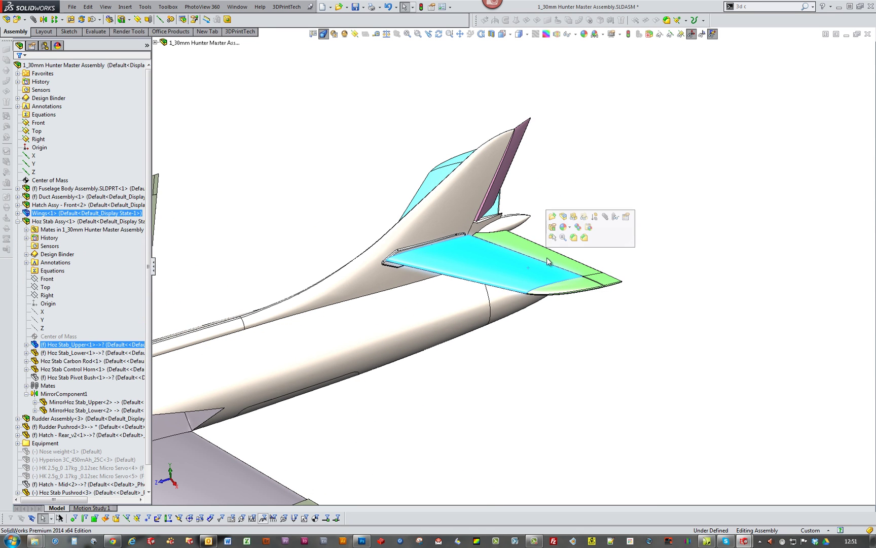
pyautogui.click(584, 217)
pyautogui.scroll(-2, 548, 282)
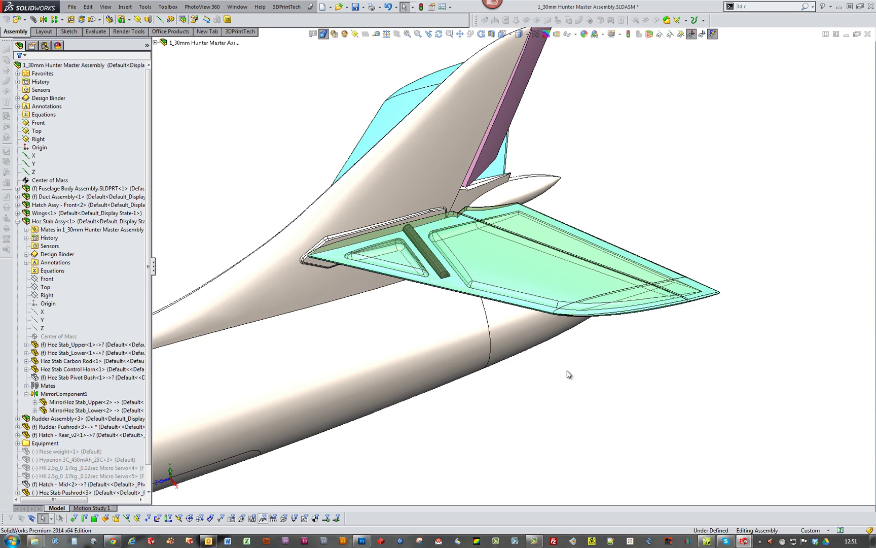
# Review the complete aircraft, from the nose and canopy to the transparent stabiliser.
pyautogui.press('f')
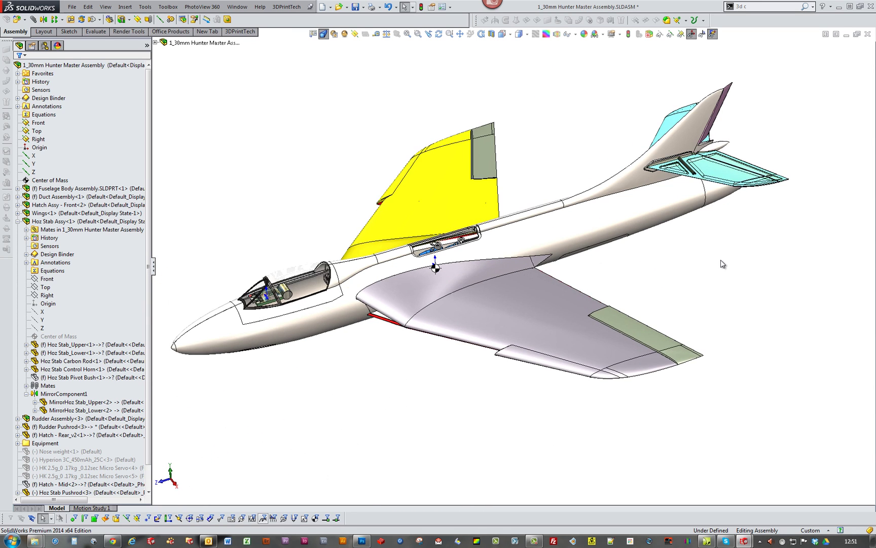
pyautogui.moveTo(721, 260); pyautogui.dragTo(707, 269, button='middle')
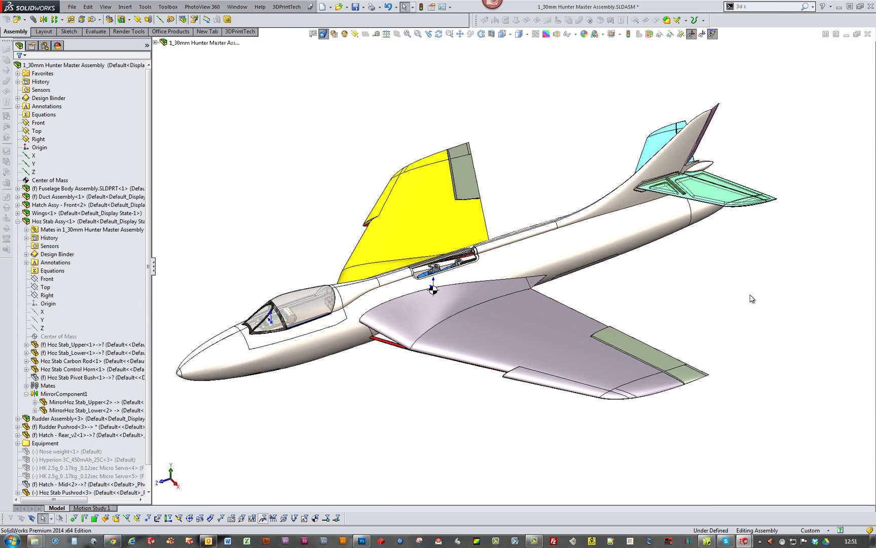
pyautogui.scroll(2, 604, 249)
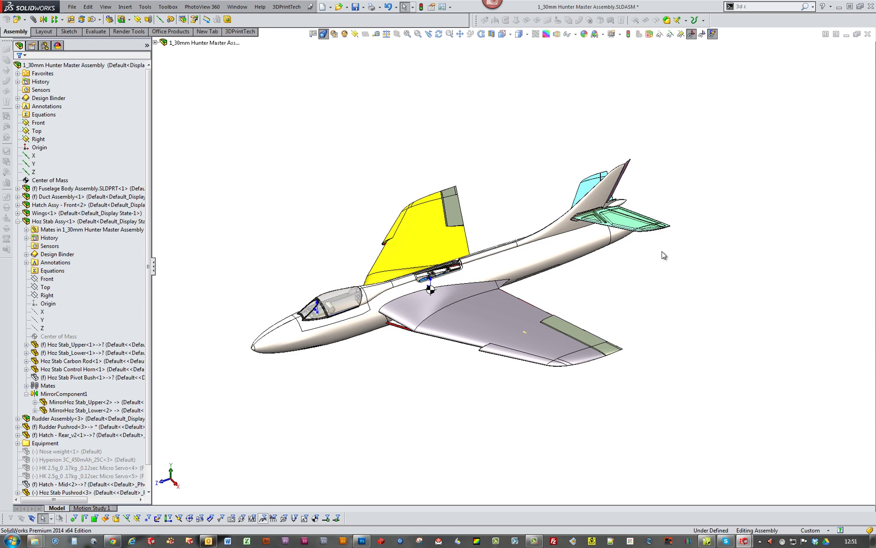
pyautogui.scroll(-3, 471, 406)
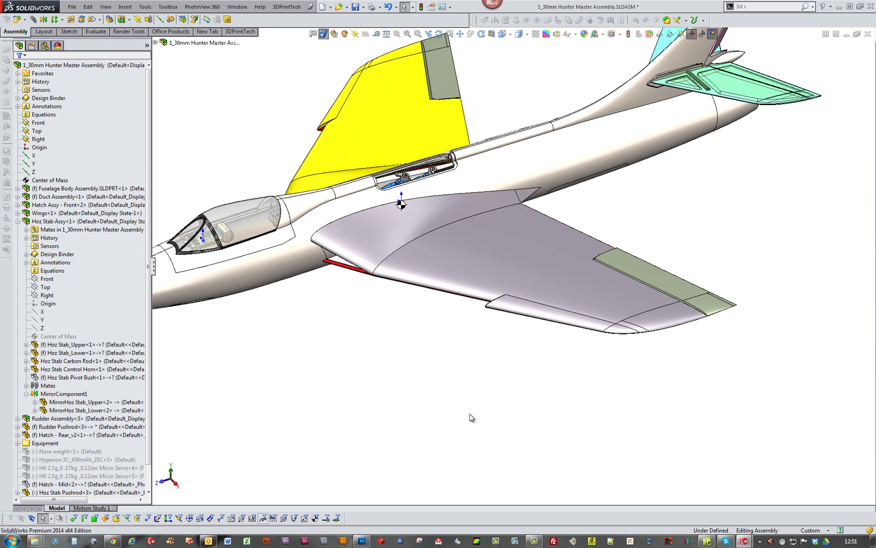
pyautogui.scroll(3, 544, 297)
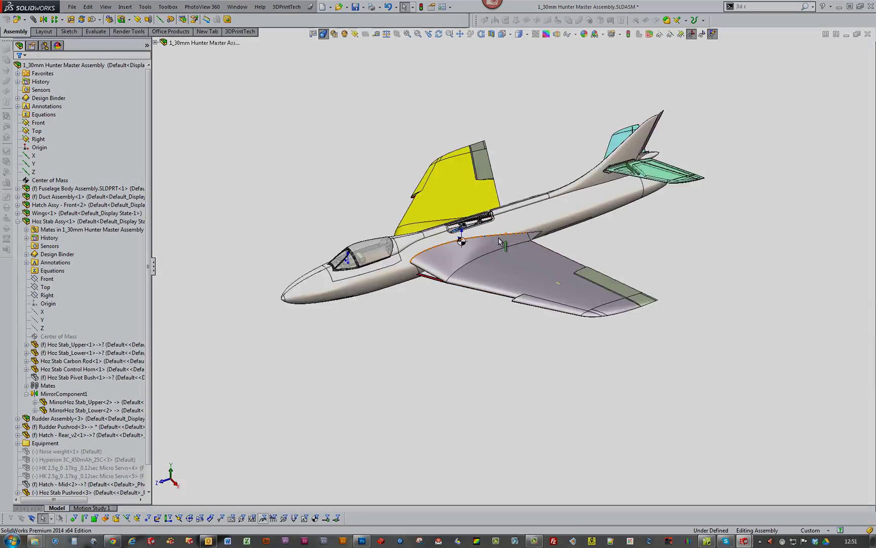